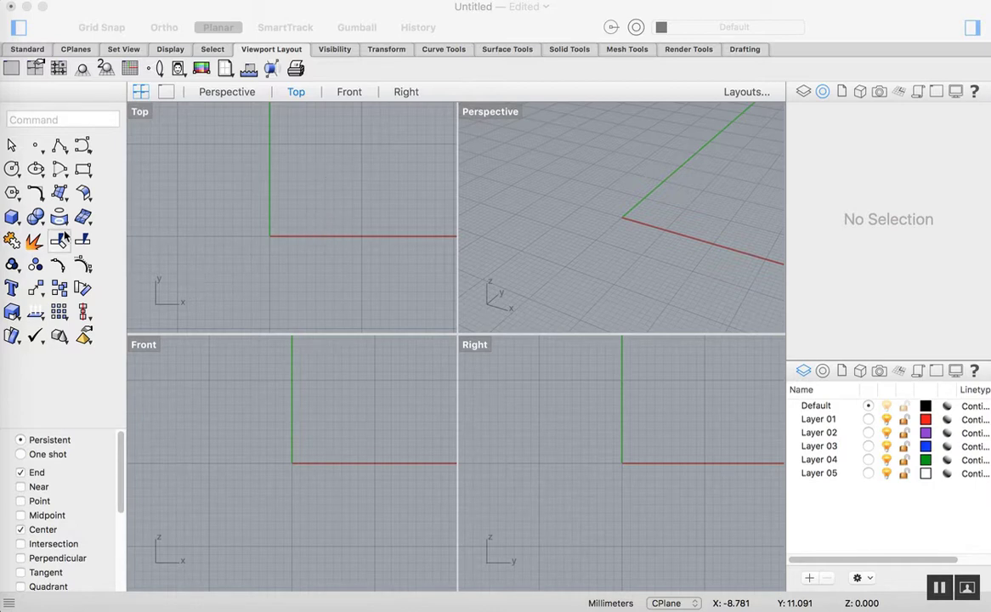
- Start the Circle tool from the left toolbar in the empty Rhino document
{"action": "left_click", "coordinate": [12, 169]}
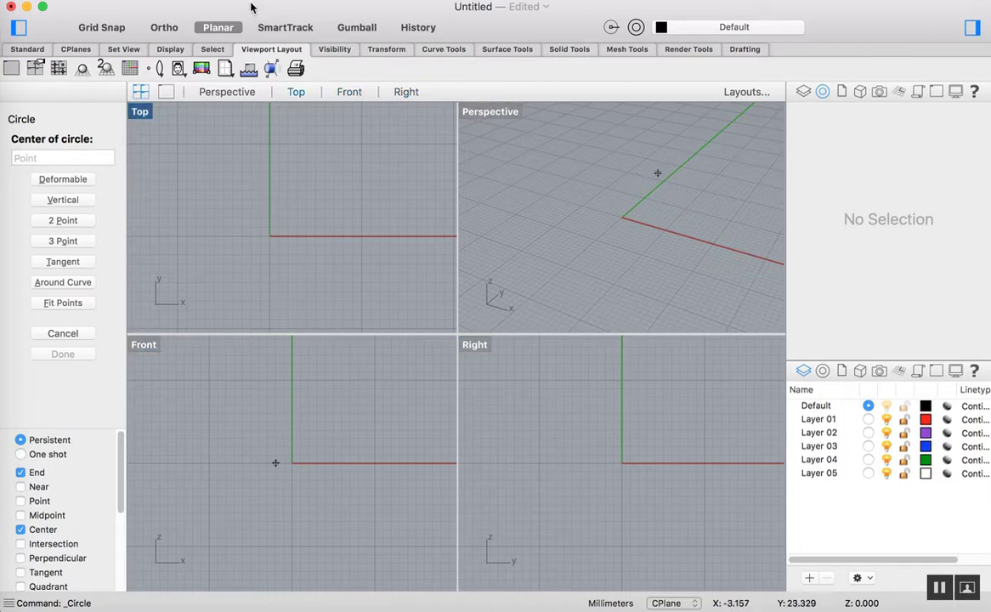
- With Grid Snap on, draw a 20 mm circle centred on the origin in the Front view, then select it
{"action": "left_click", "coordinate": [104, 27]}
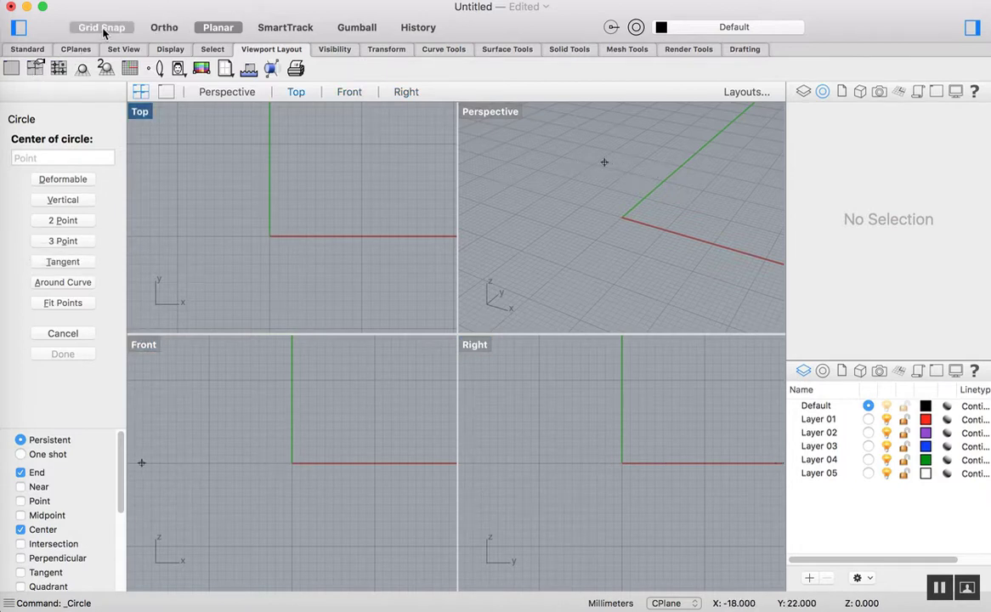
{"action": "left_click", "coordinate": [291, 462]}
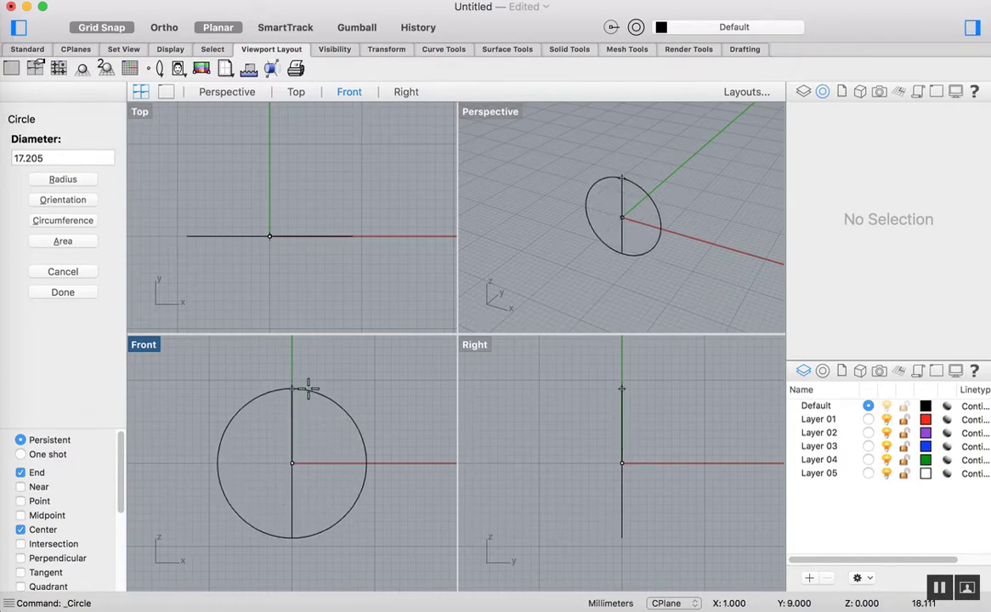
{"action": "type", "text": "2"}
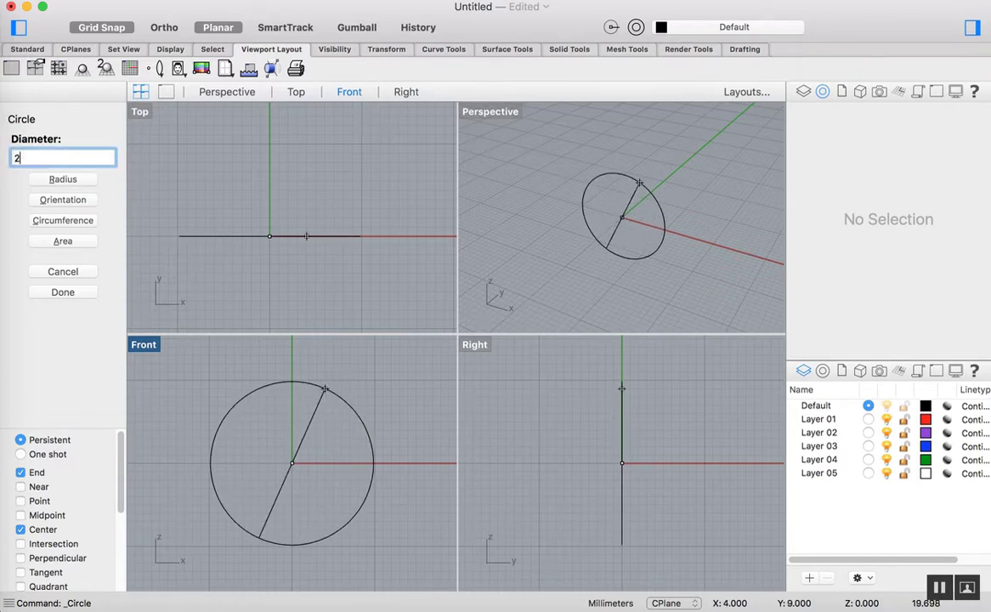
{"action": "type", "text": "0"}
{"action": "key", "text": "Return"}
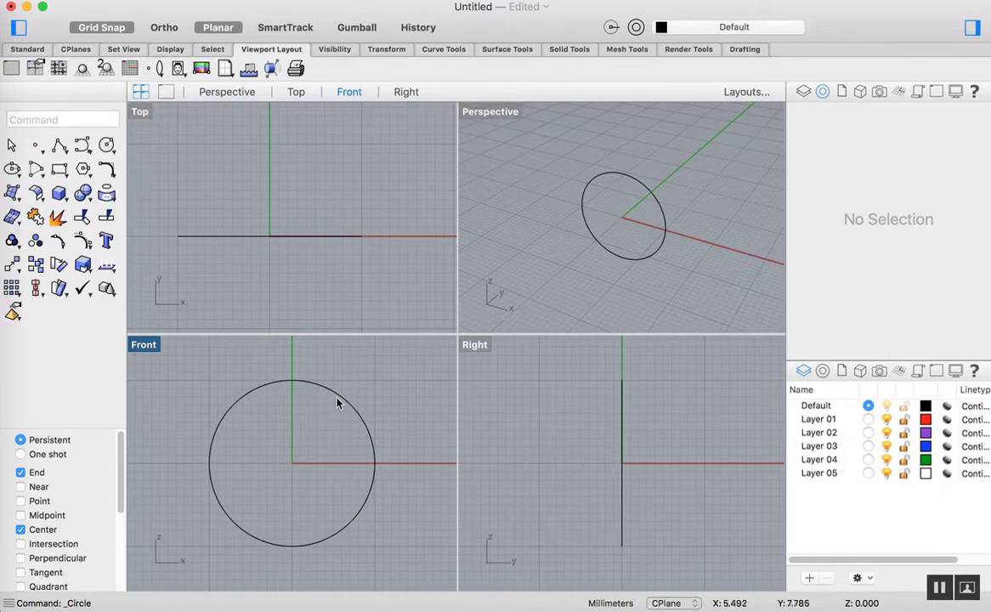
{"action": "left_click", "coordinate": [337, 398]}
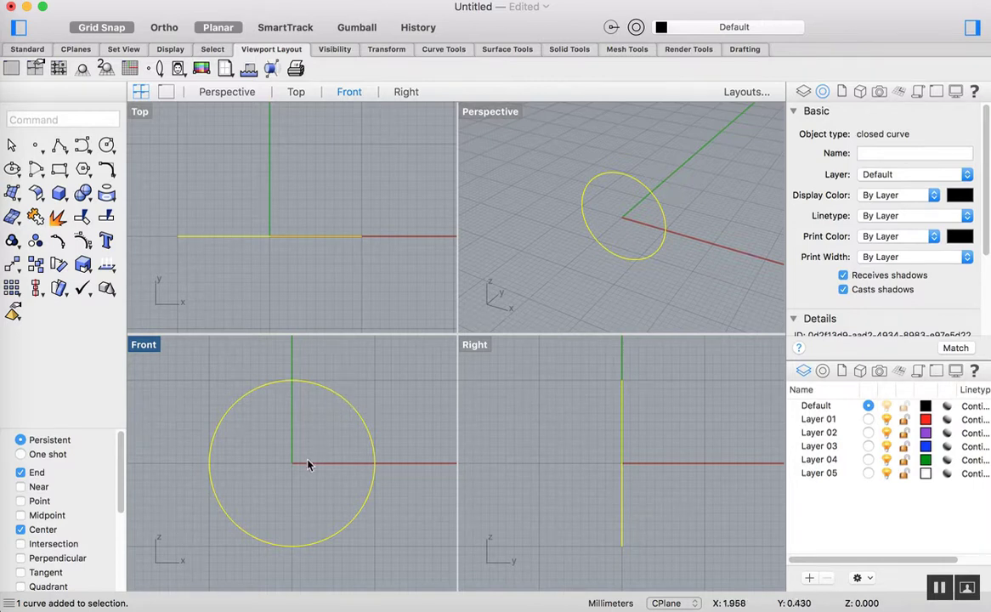
- Offset the circle by 2 mm with Of, then select both concentric circles
{"action": "left_click", "coordinate": [349, 380]}
{"action": "left_click", "coordinate": [340, 402]}
{"action": "type", "text": "Offset"}
{"action": "key", "text": "Return"}
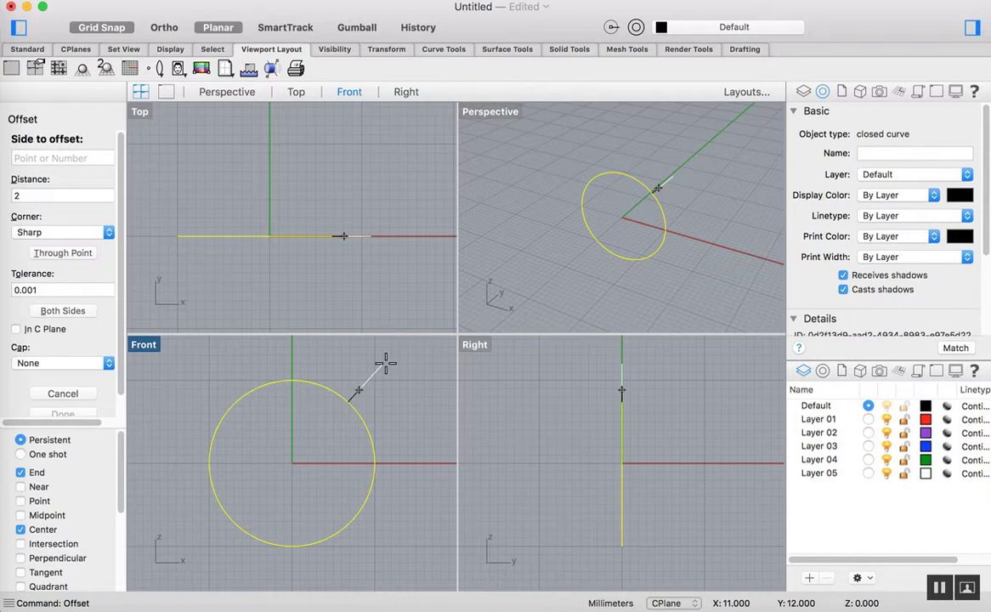
{"action": "type", "text": "2"}
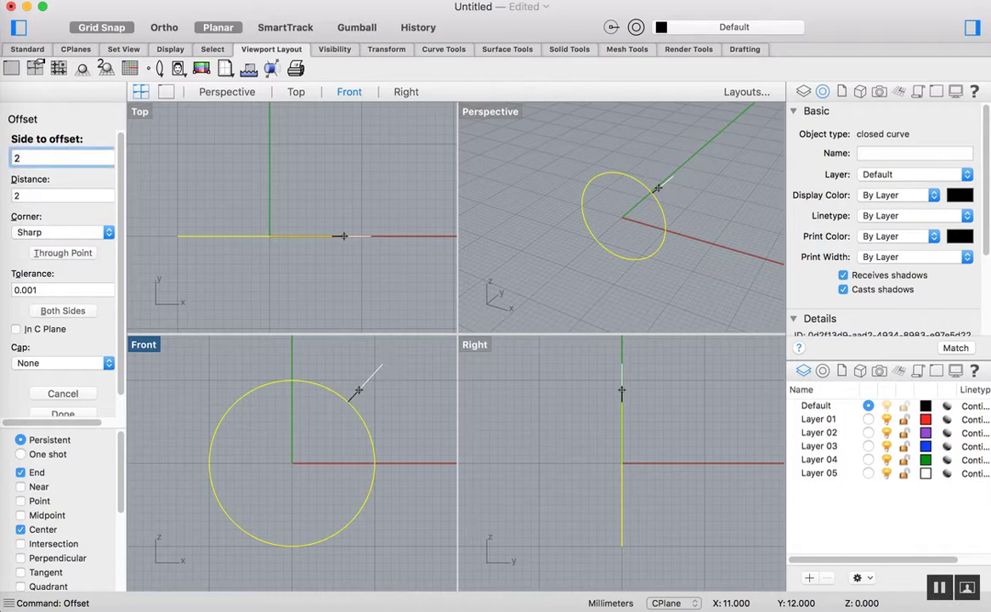
{"action": "key", "text": "Return"}
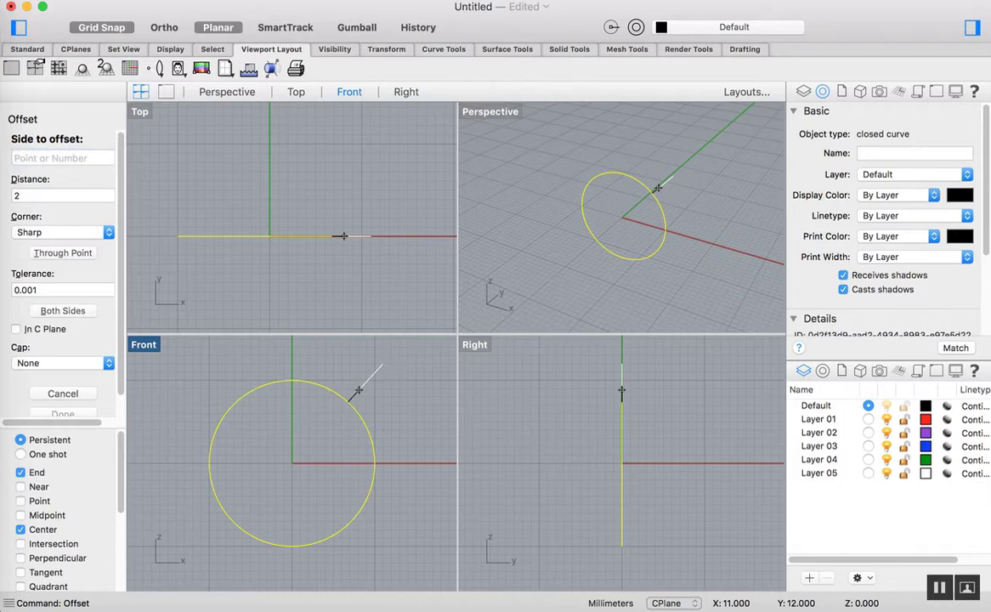
{"action": "left_click", "coordinate": [382, 406]}
{"action": "key", "text": "Escape"}
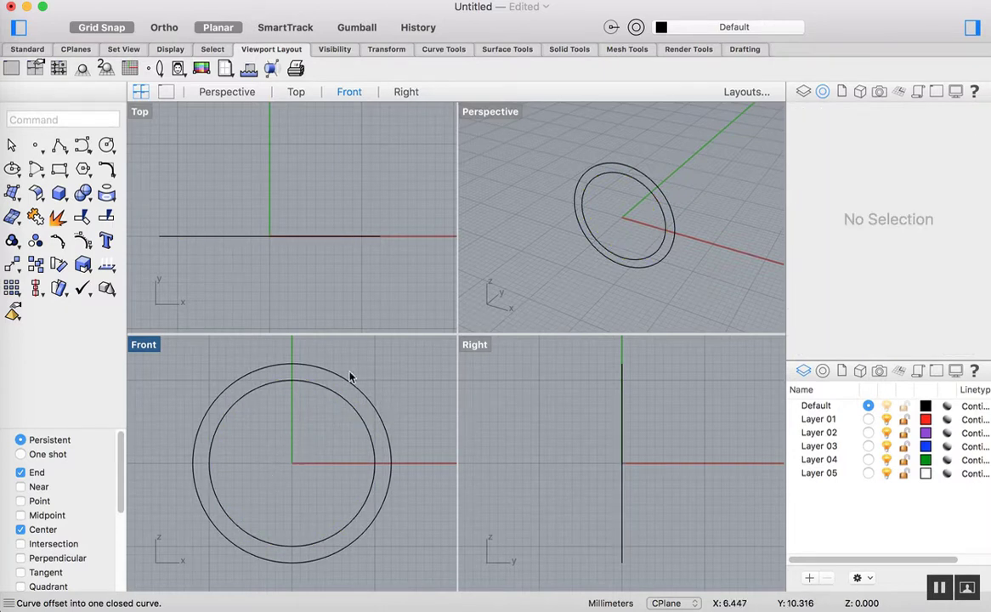
{"action": "left_click", "coordinate": [335, 399]}
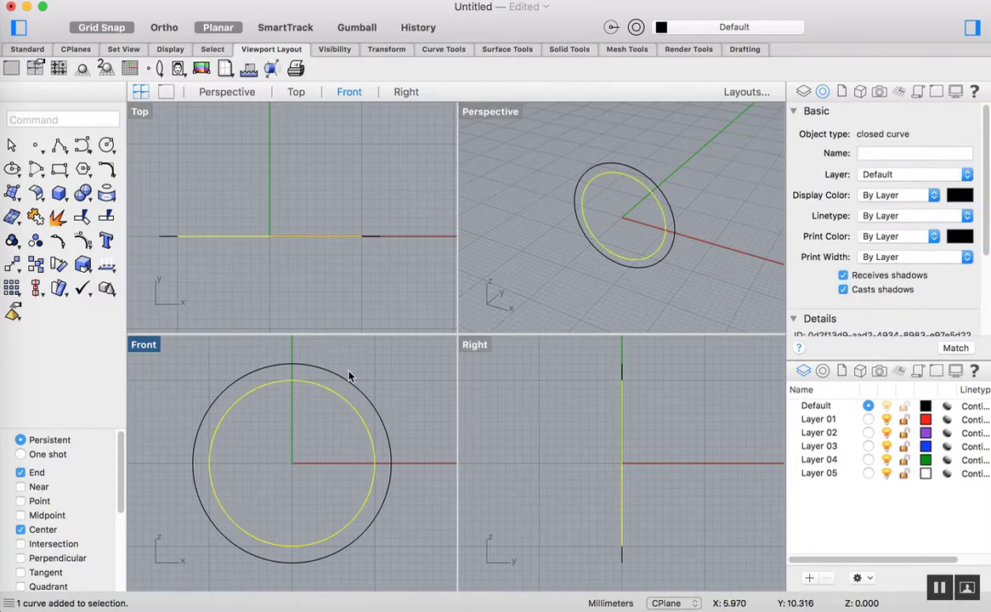
{"action": "left_click", "coordinate": [348, 387], "text": "shift"}
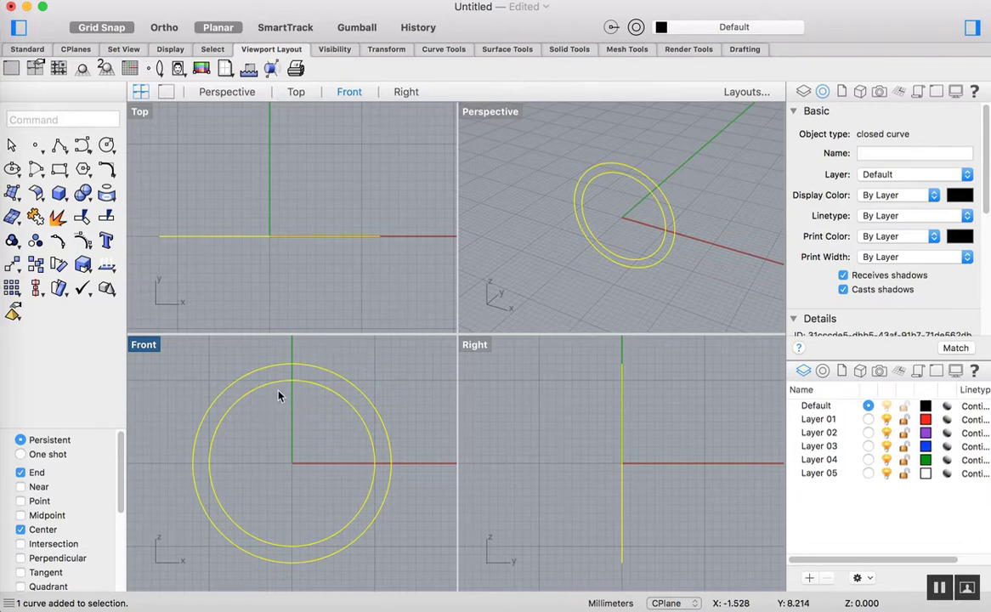
- Fill the gap between the two circles with a planar surface using Planar Curves
{"action": "left_click", "coordinate": [263, 0]}
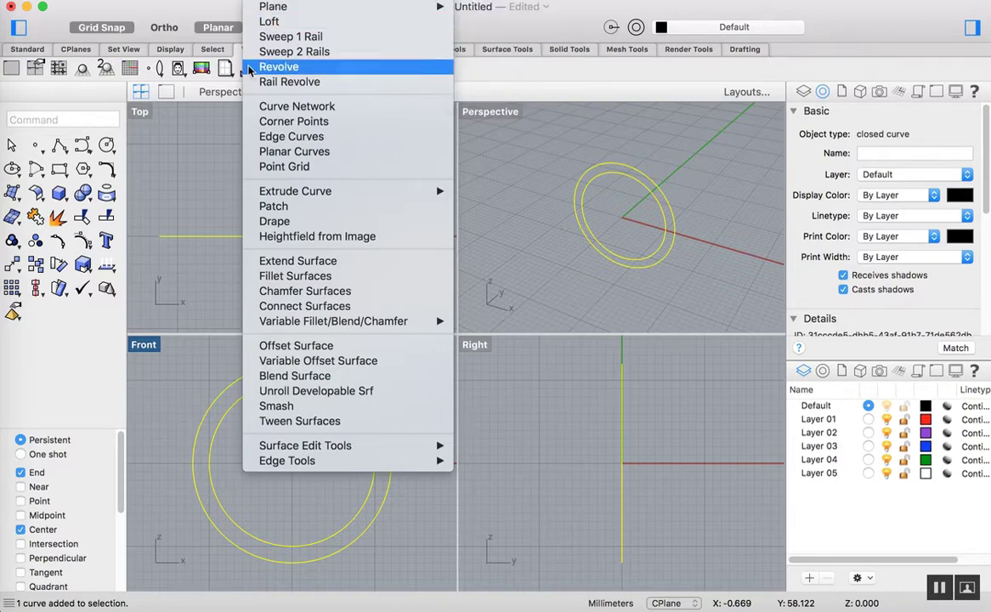
{"action": "left_click", "coordinate": [287, 153]}
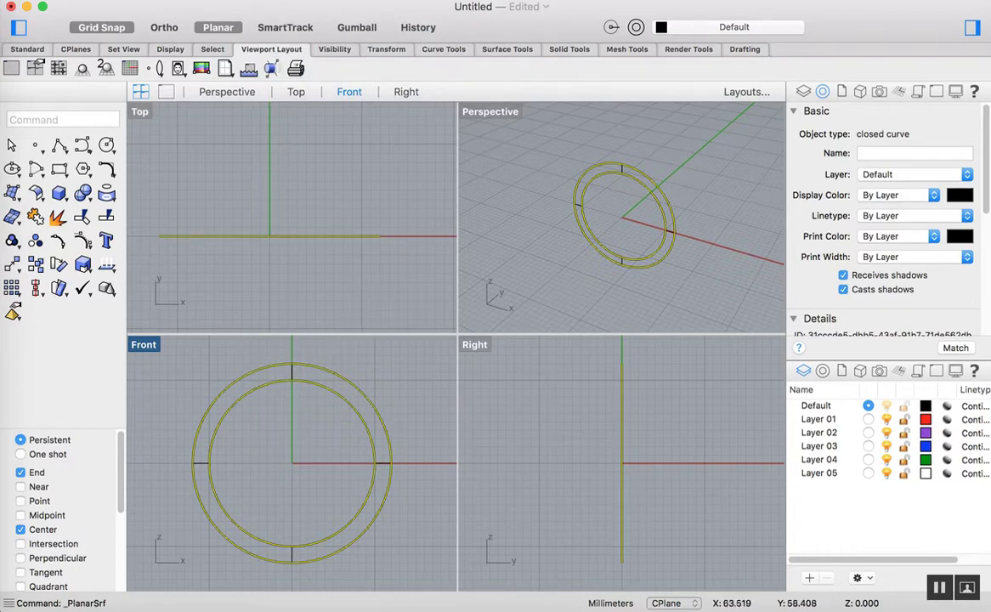
{"action": "key", "text": "Escape"}
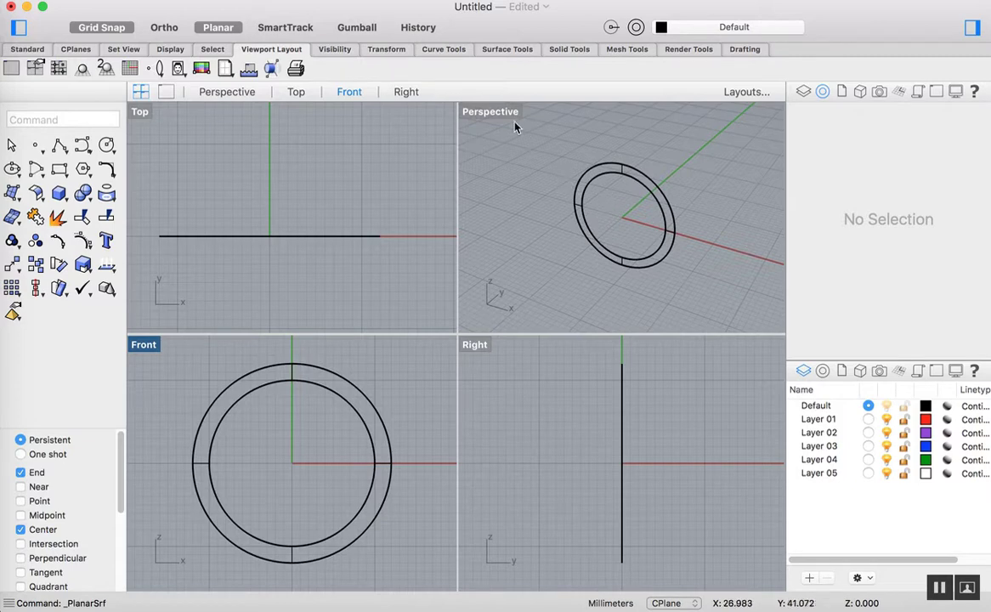
- Switch the Perspective viewport to Shaded and select the ring surface
{"action": "left_click", "coordinate": [490, 113]}
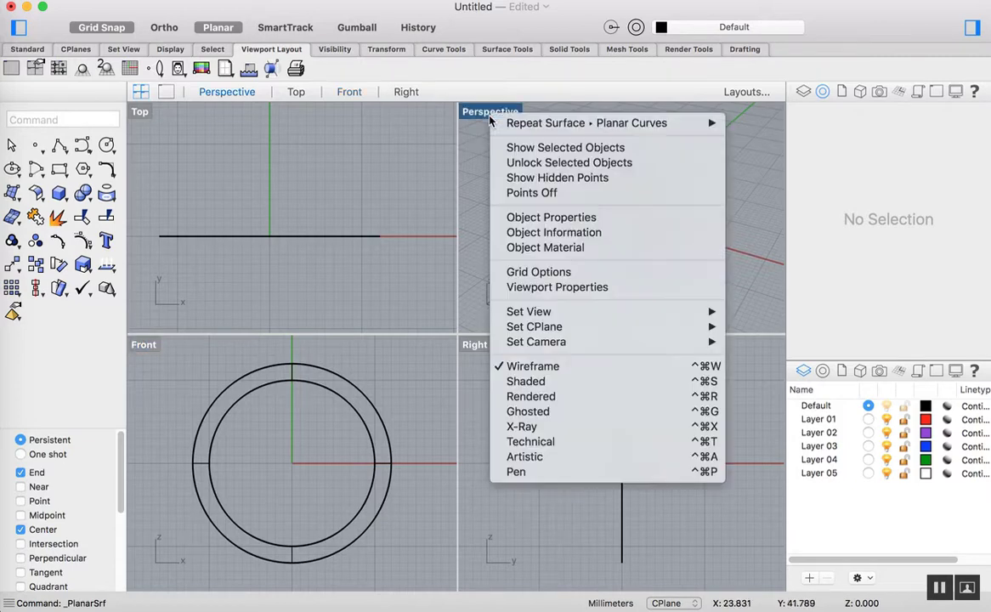
{"action": "left_click", "coordinate": [529, 382]}
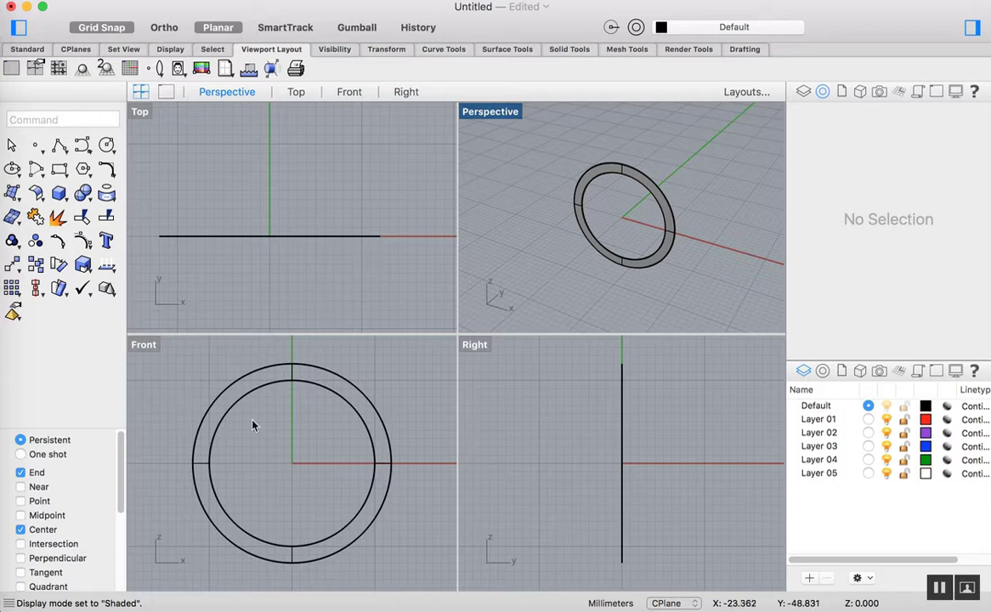
{"action": "left_click", "coordinate": [292, 378]}
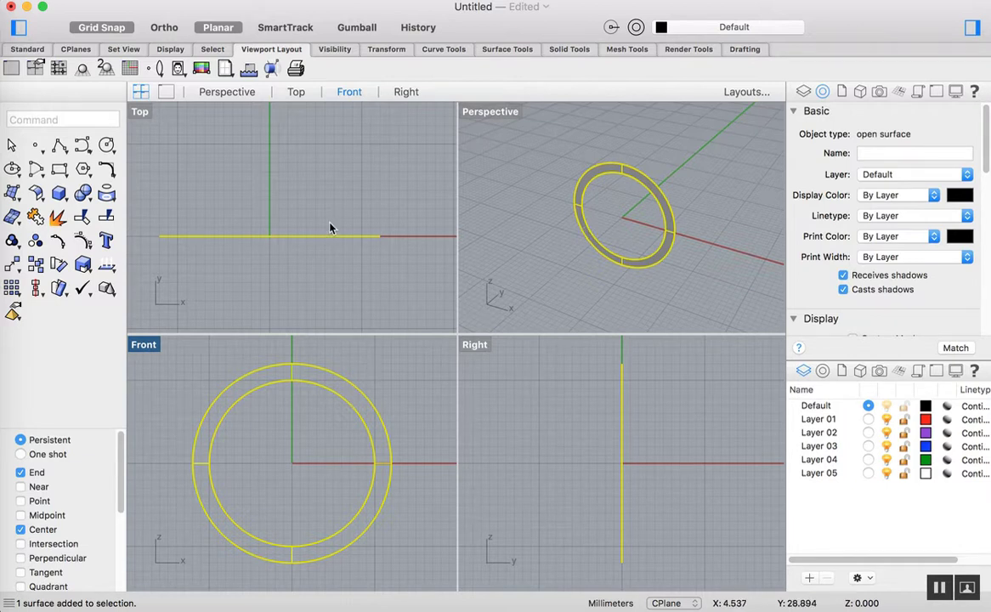
- Extrude the ring surface straight by 7 mm into a solid band
{"action": "left_click", "coordinate": [288, 357]}
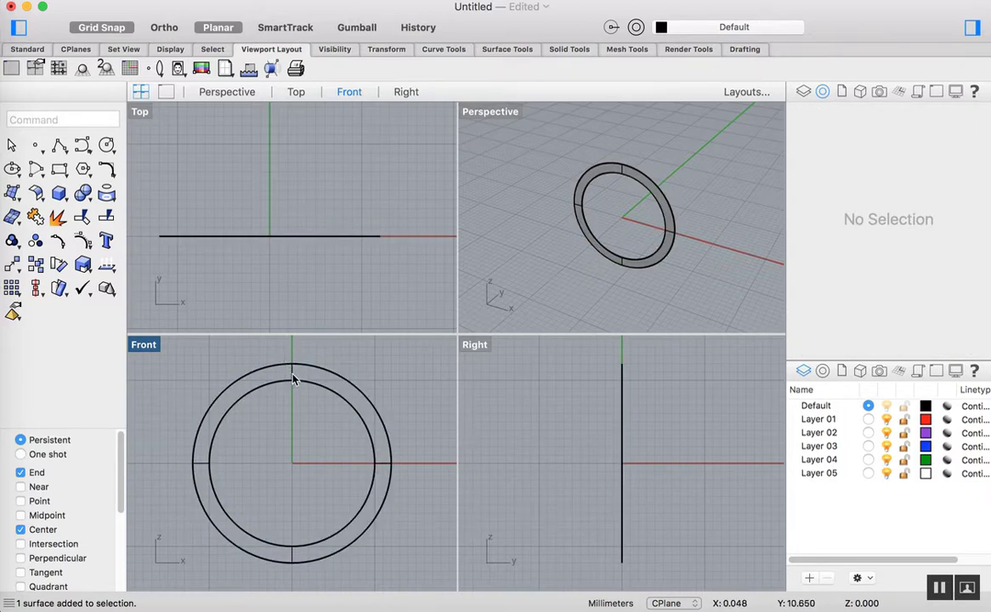
{"action": "left_click", "coordinate": [294, 381]}
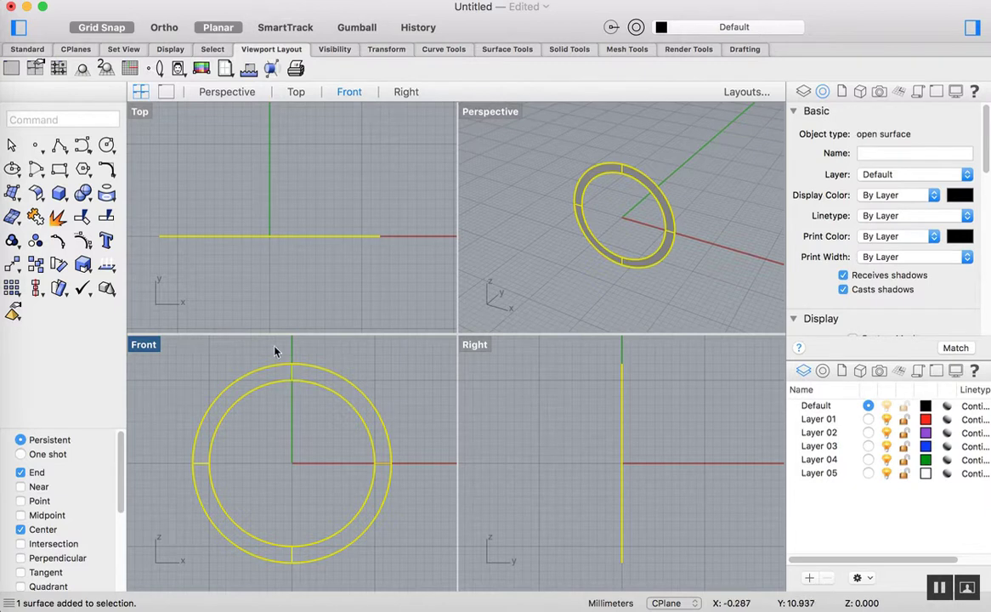
{"action": "left_click", "coordinate": [323, 0]}
{"action": "mouse_move", "coordinate": [336, 265]}
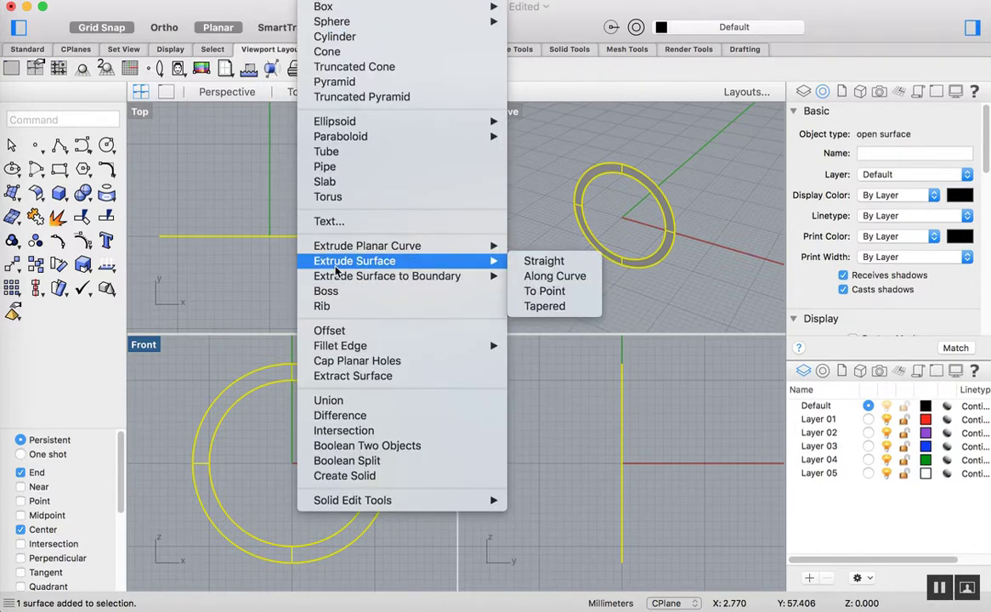
{"action": "left_click", "coordinate": [543, 261]}
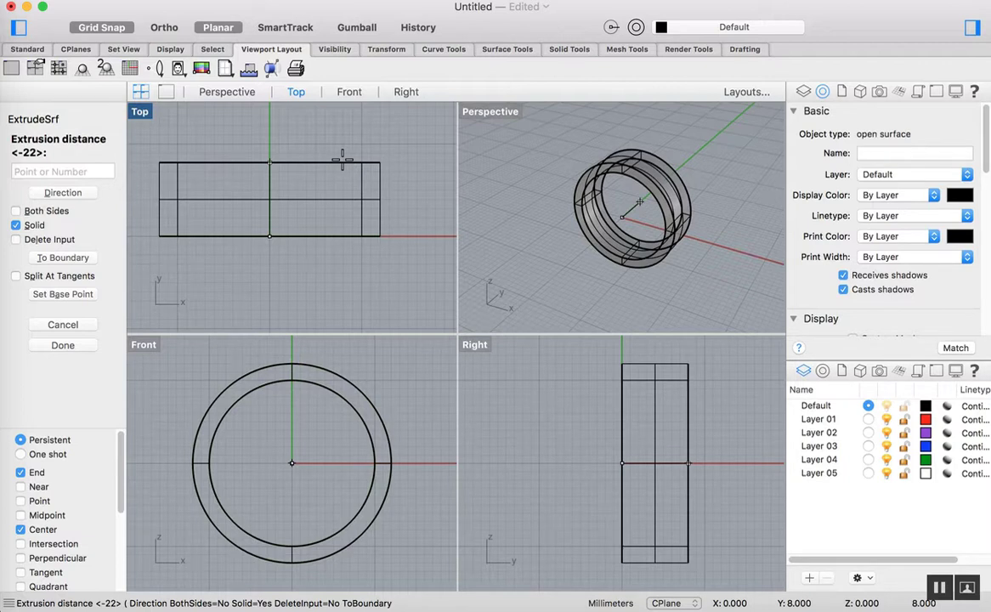
{"action": "type", "text": "7"}
{"action": "key", "text": "Return"}
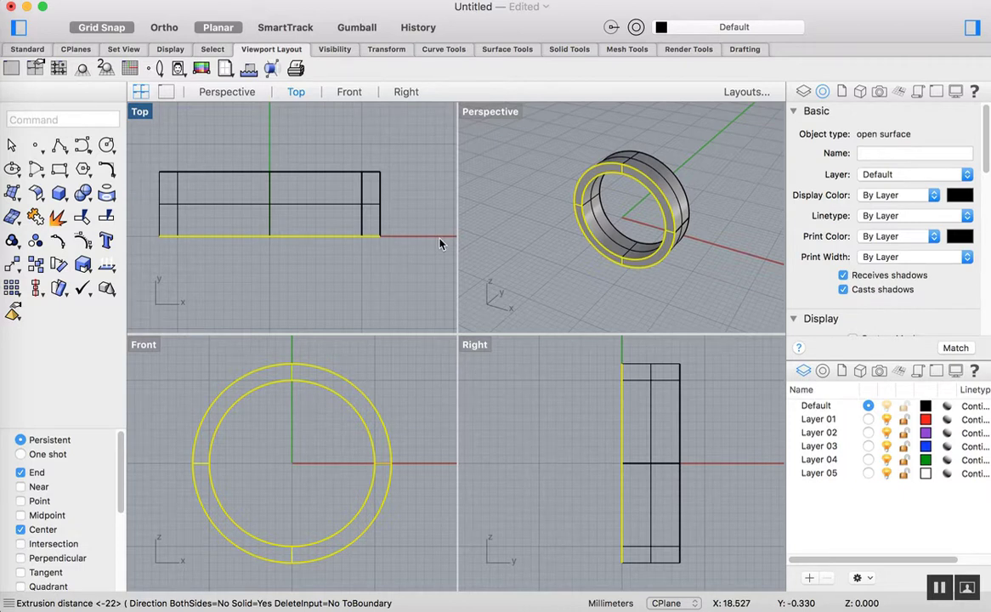
- Delete the flat ring surface, then pick the inner and outer circles from the overlapping objects
{"action": "key", "text": "Delete"}
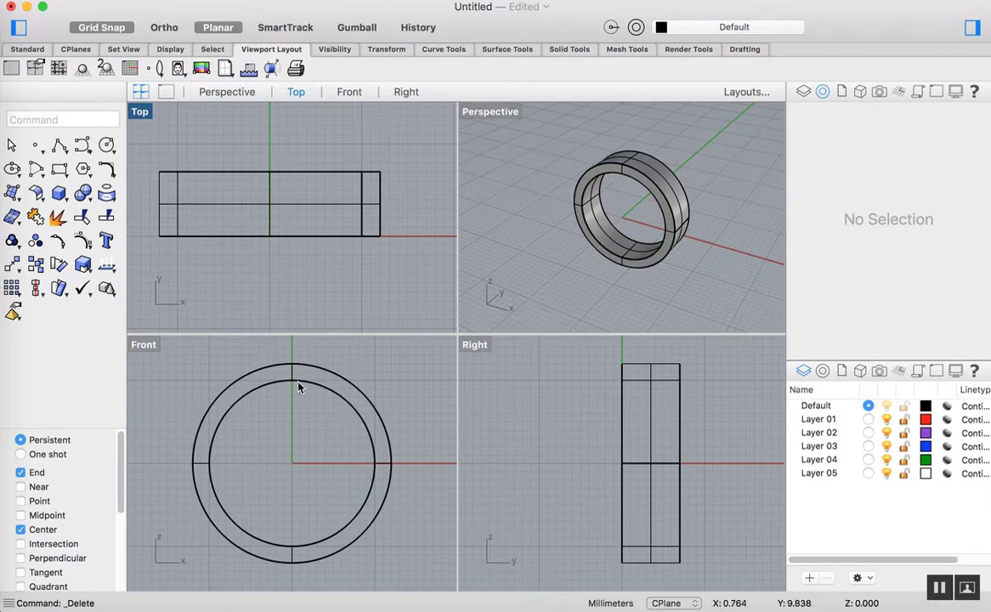
{"action": "left_click", "coordinate": [297, 388]}
{"action": "left_click", "coordinate": [353, 406]}
{"action": "key", "text": "Escape"}
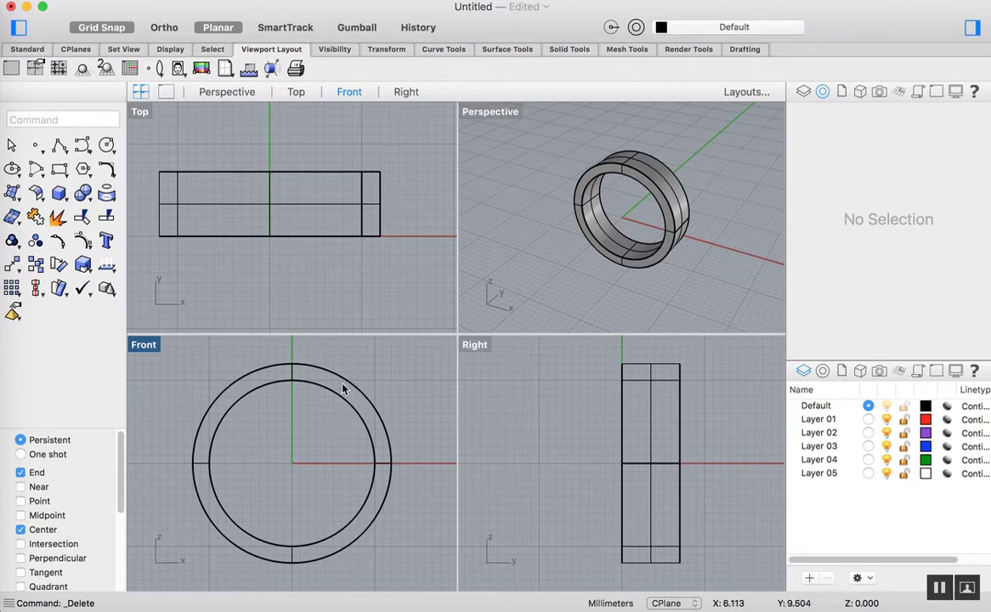
{"action": "left_click", "coordinate": [352, 383]}
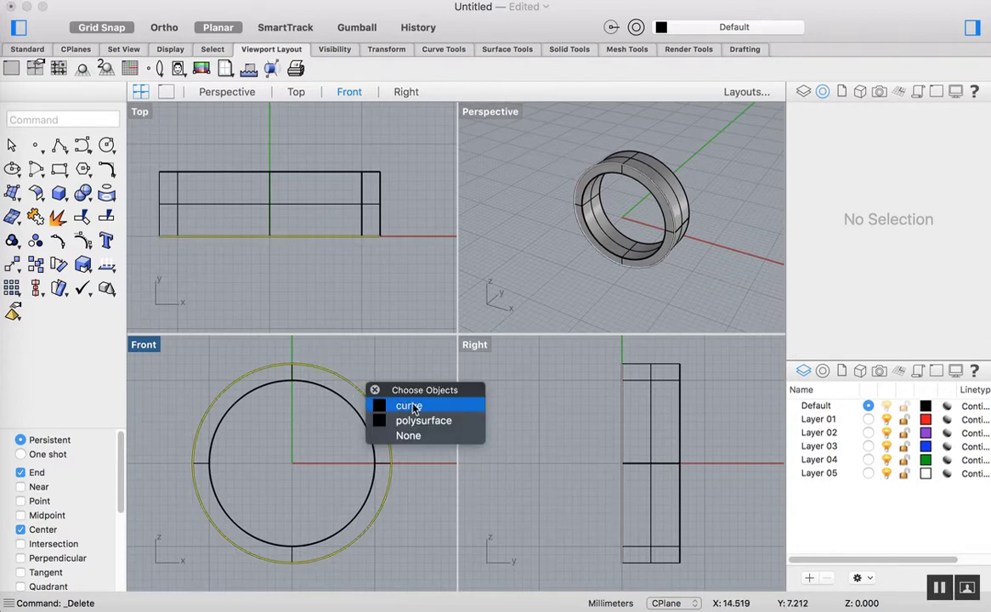
{"action": "left_click", "coordinate": [400, 406]}
{"action": "key", "text": "Escape"}
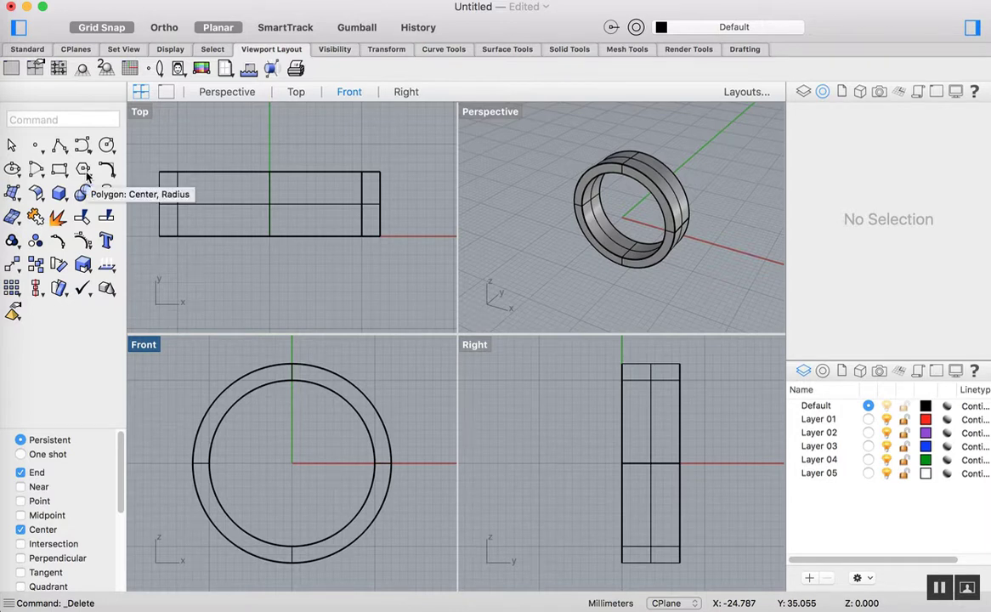
- Turn Grid Snap off and start a star polygon at the origin, then cancel it
{"action": "left_click", "coordinate": [85, 170]}
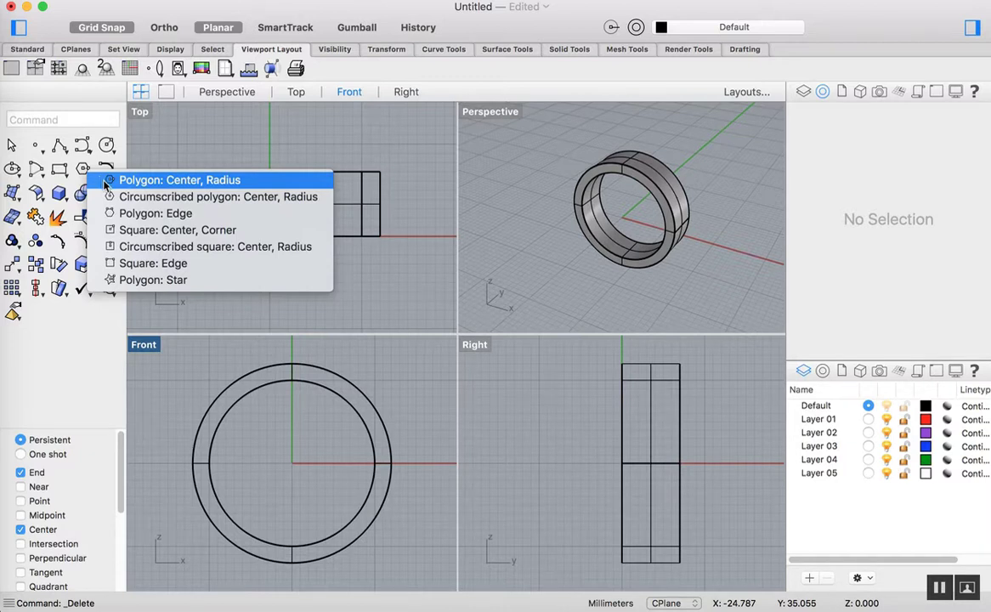
{"action": "left_click", "coordinate": [154, 281]}
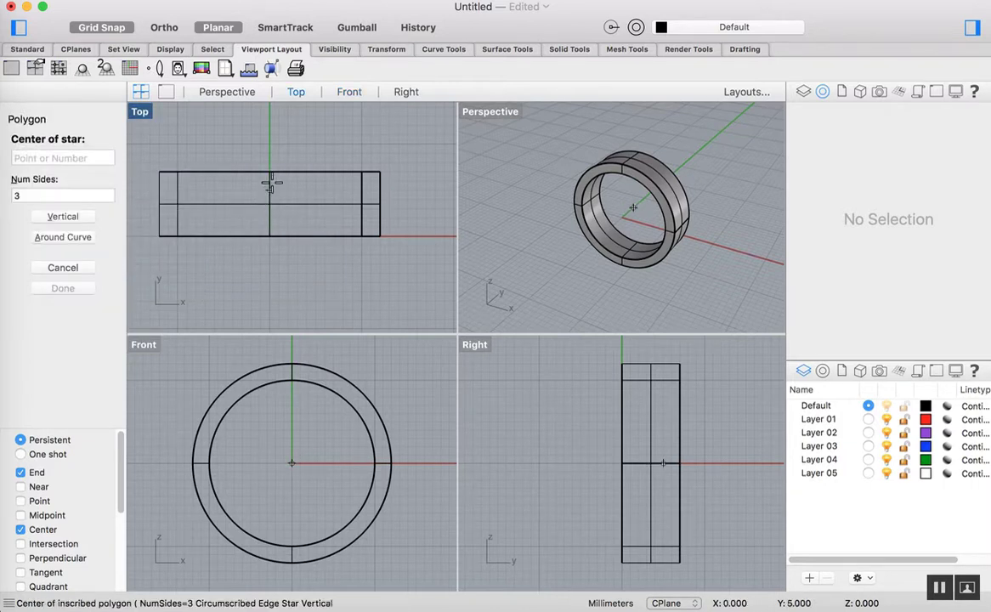
{"action": "scroll", "coordinate": [270, 201], "scroll_direction": "up", "scroll_amount": 5}
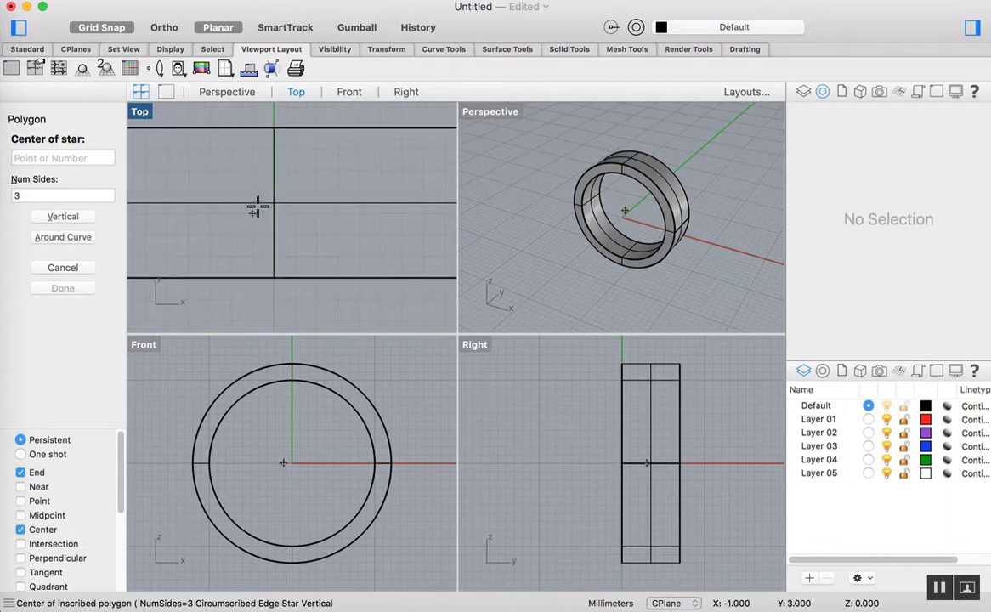
{"action": "scroll", "coordinate": [271, 202], "scroll_direction": "down", "scroll_amount": 5}
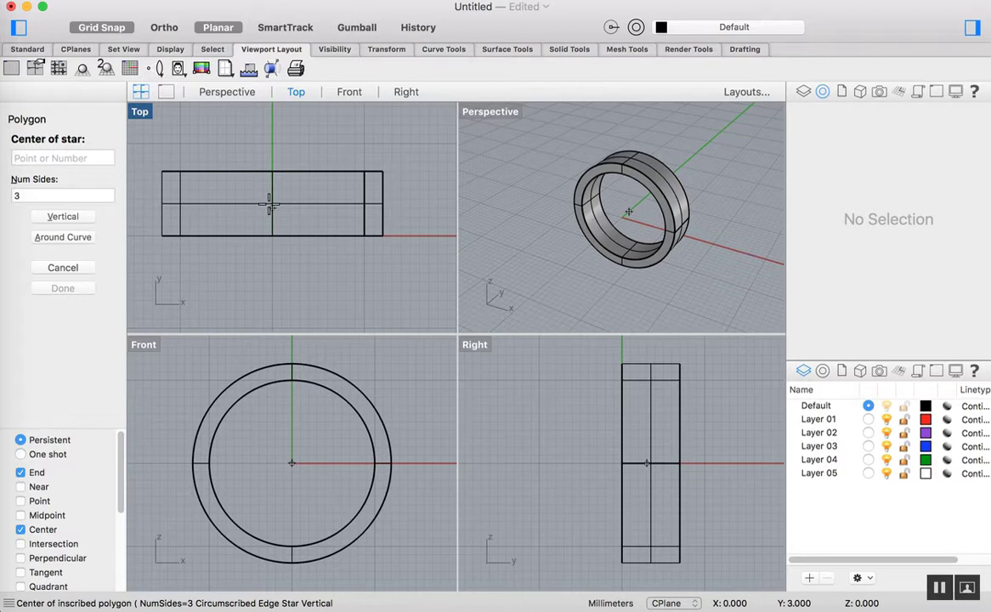
{"action": "left_click", "coordinate": [108, 28]}
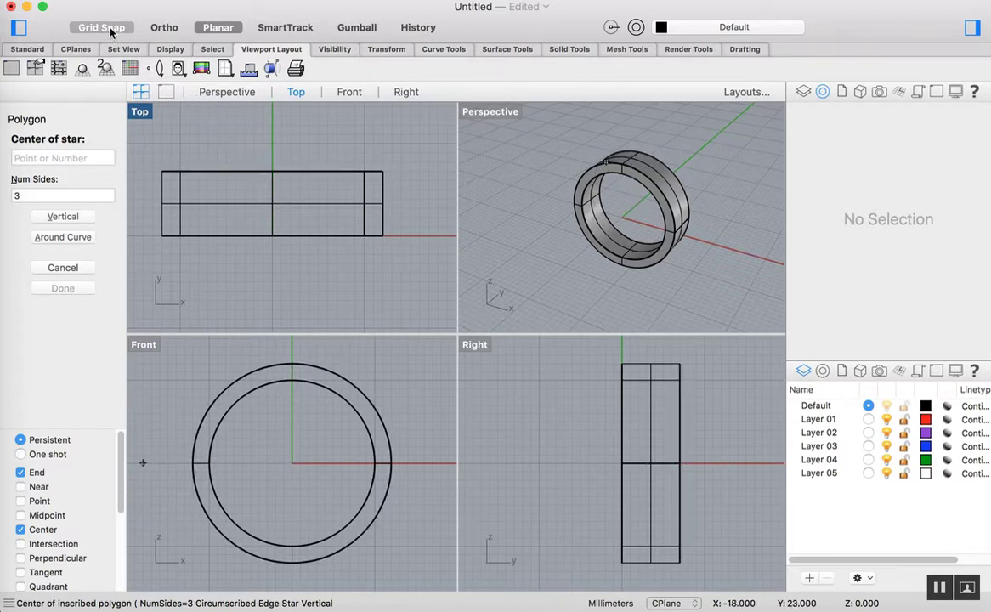
{"action": "left_click", "coordinate": [272, 203]}
{"action": "left_click", "coordinate": [272, 179]}
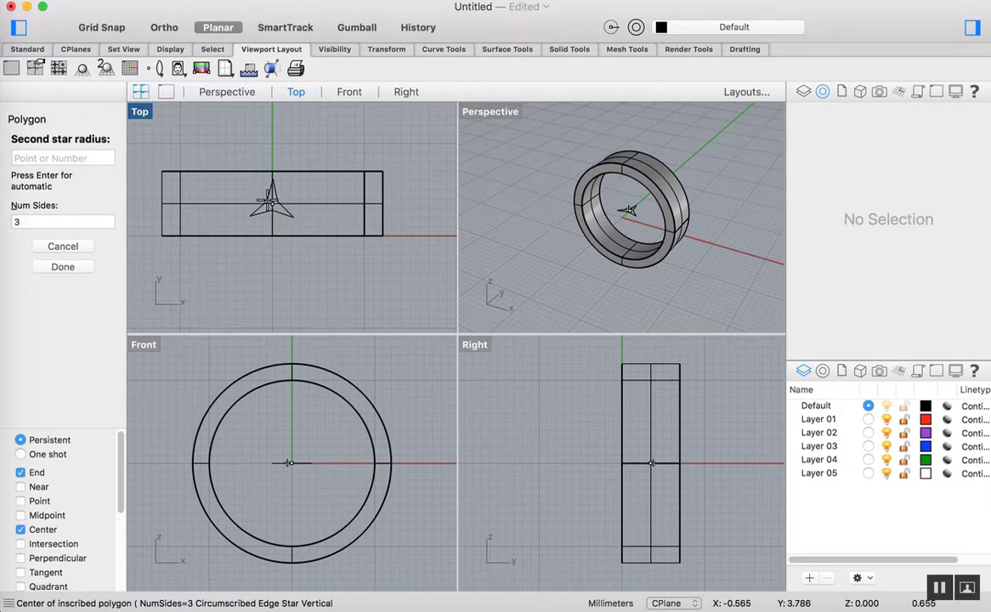
{"action": "key", "text": "Escape"}
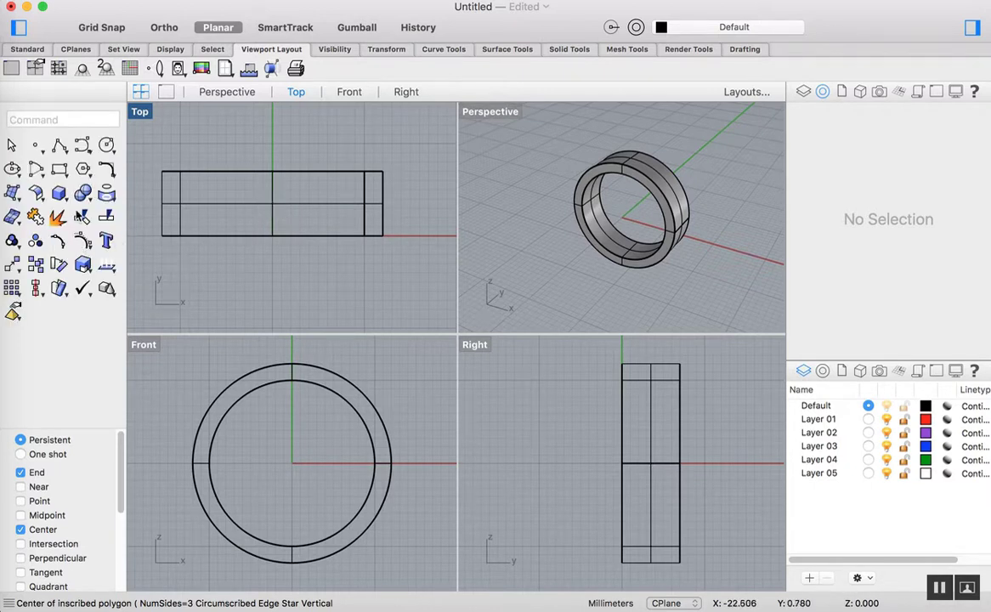
- Set the polygon to 5 sides, draw a trial pentagon at the origin, then delete it
{"action": "left_click", "coordinate": [84, 170]}
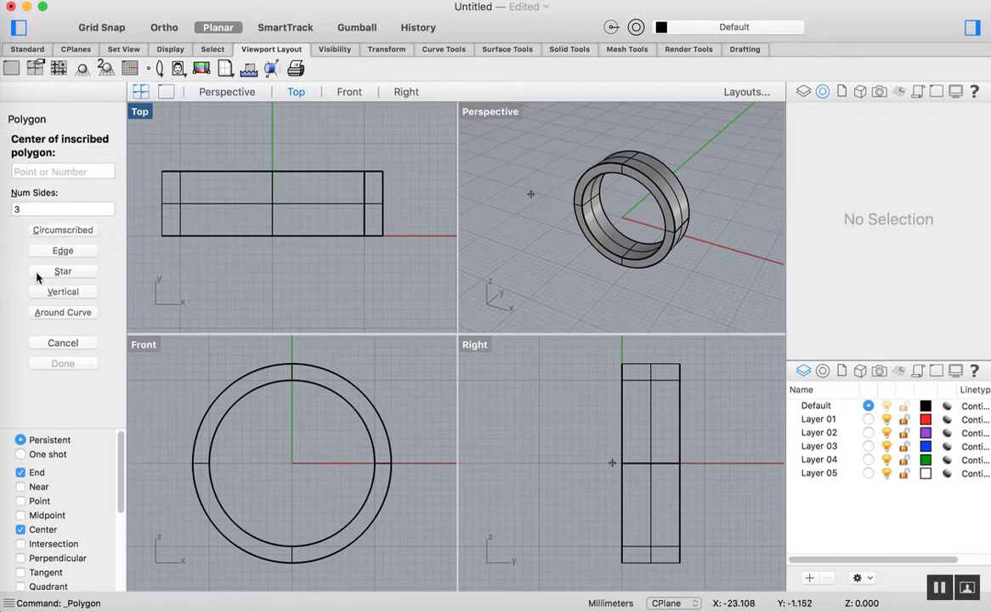
{"action": "left_click", "coordinate": [35, 211]}
{"action": "double_click", "coordinate": [16, 210]}
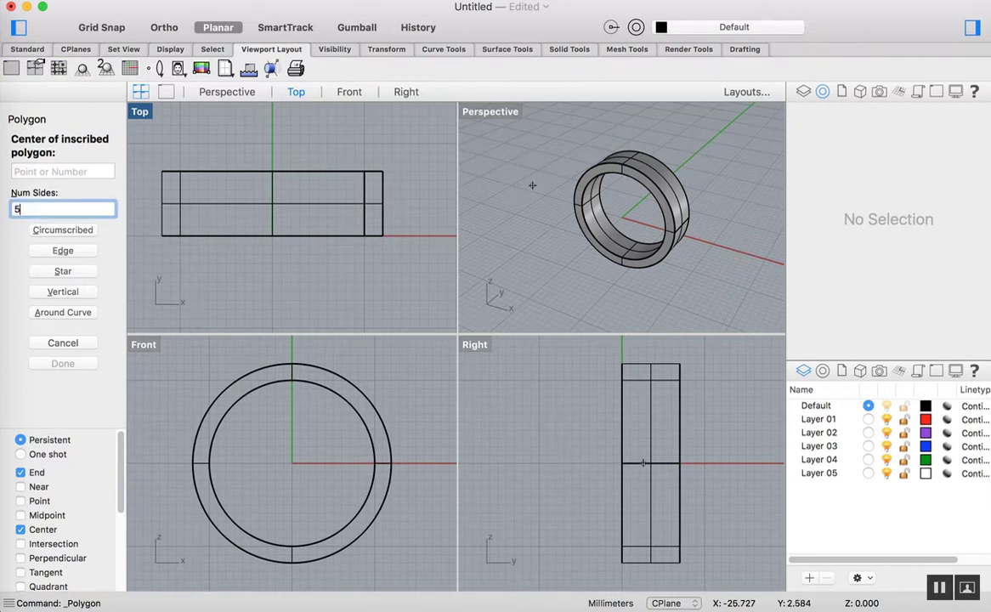
{"action": "key", "text": "Return"}
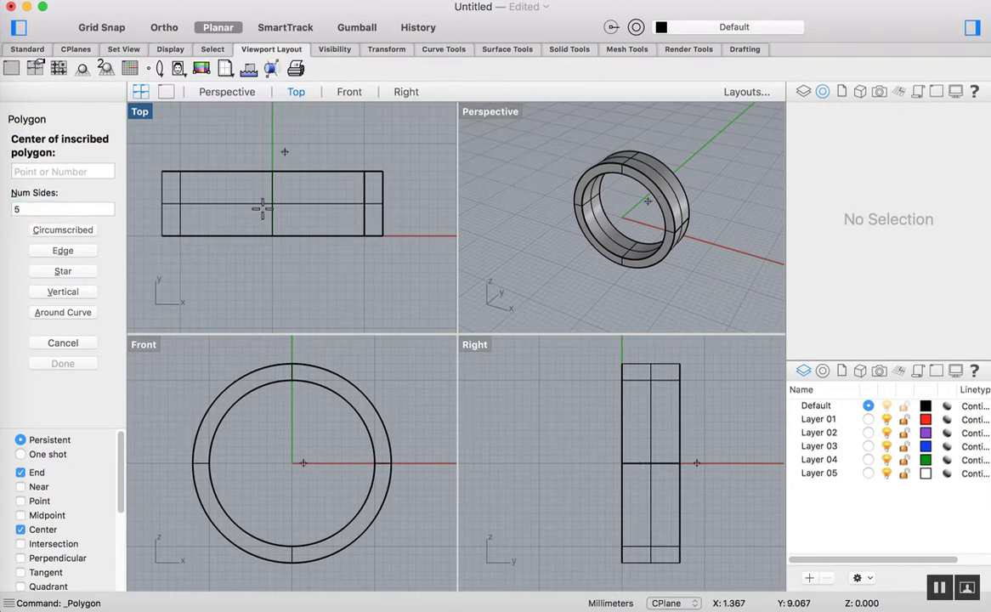
{"action": "scroll", "coordinate": [270, 204], "scroll_direction": "up", "scroll_amount": 2}
{"action": "scroll", "coordinate": [271, 205], "scroll_direction": "down", "scroll_amount": 1}
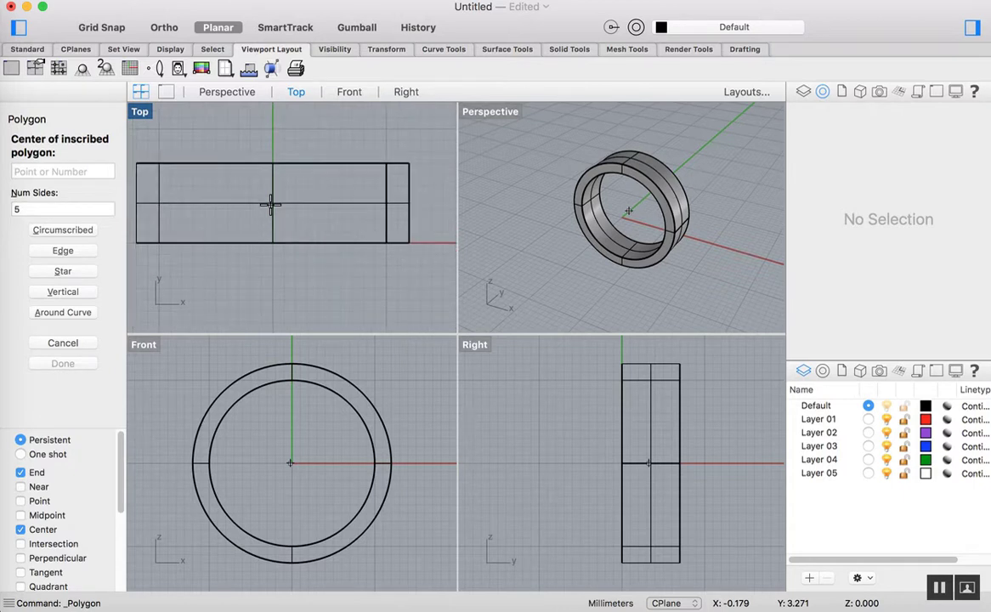
{"action": "left_click", "coordinate": [272, 202]}
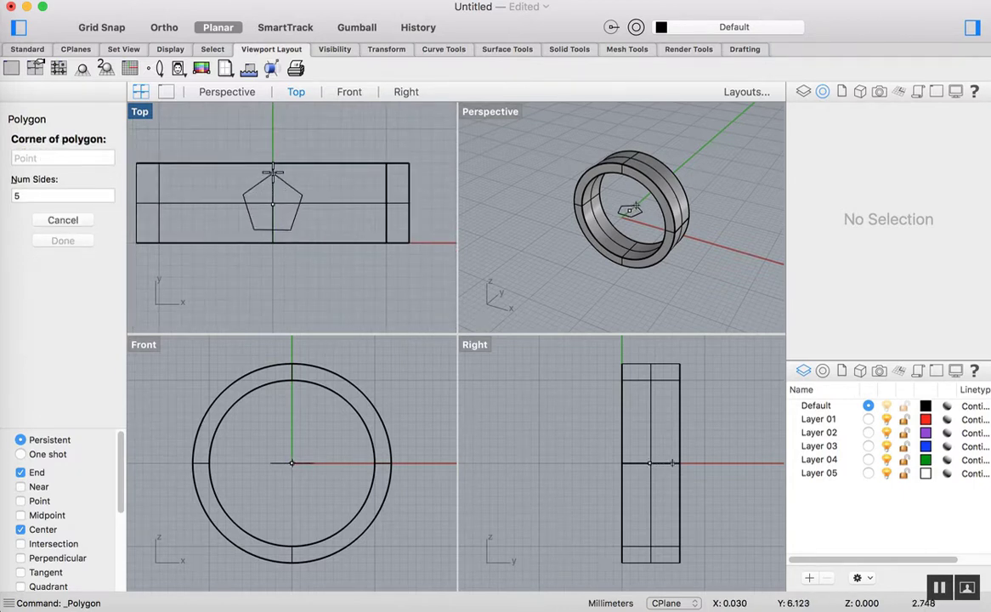
{"action": "left_click", "coordinate": [272, 174]}
{"action": "left_click", "coordinate": [263, 182]}
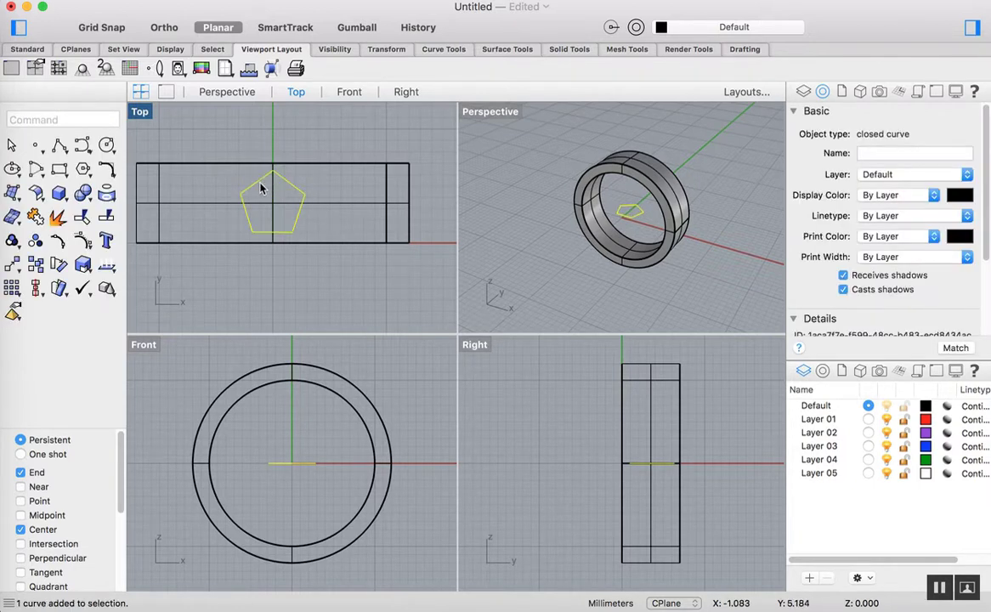
{"action": "key", "text": "Delete"}
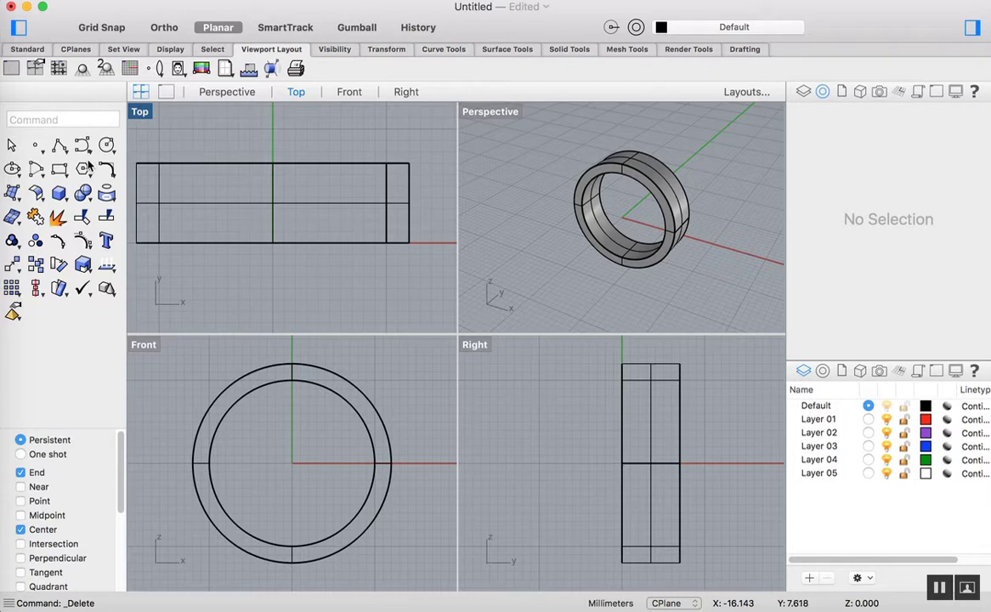
- Draw a five-pointed star curve centred on the origin in the Top view and select it
{"action": "left_click", "coordinate": [84, 169]}
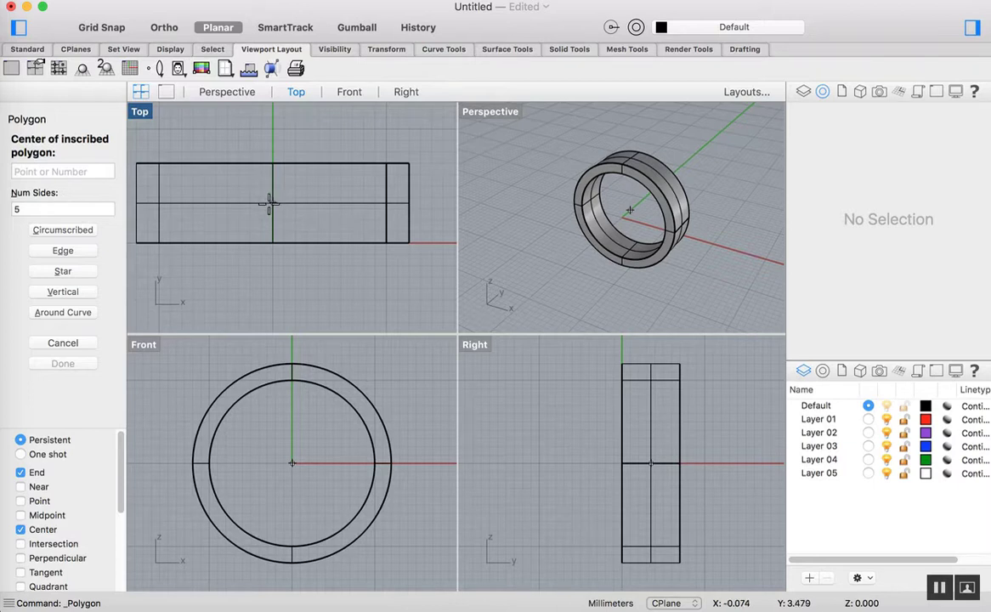
{"action": "left_click", "coordinate": [67, 272]}
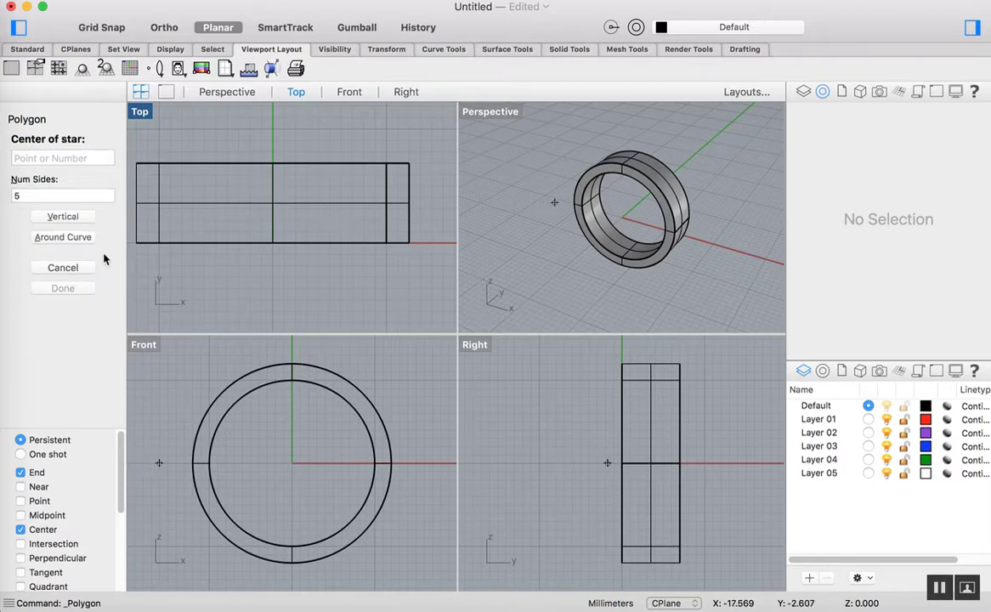
{"action": "left_click", "coordinate": [272, 205]}
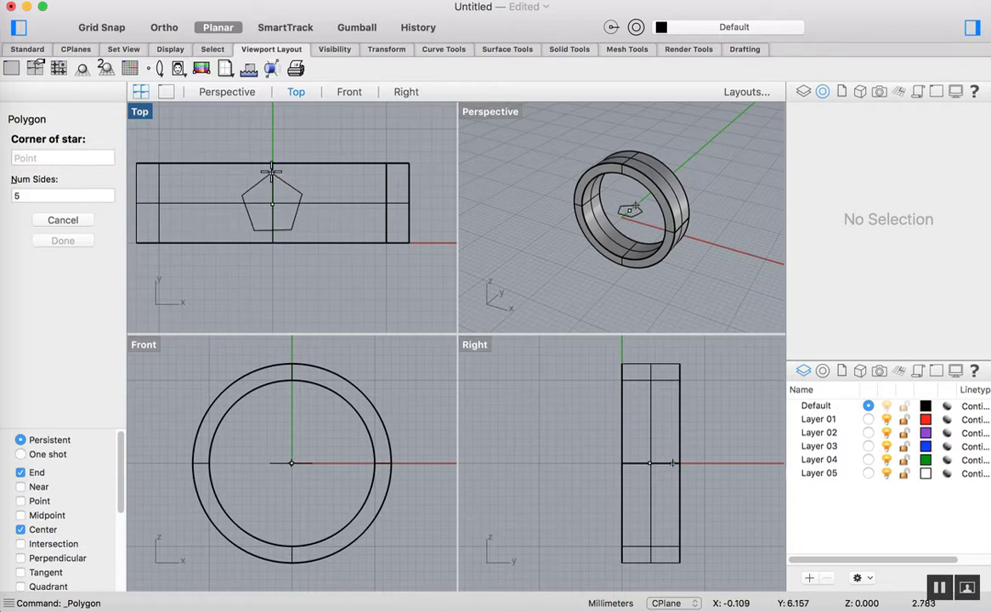
{"action": "left_click", "coordinate": [272, 170]}
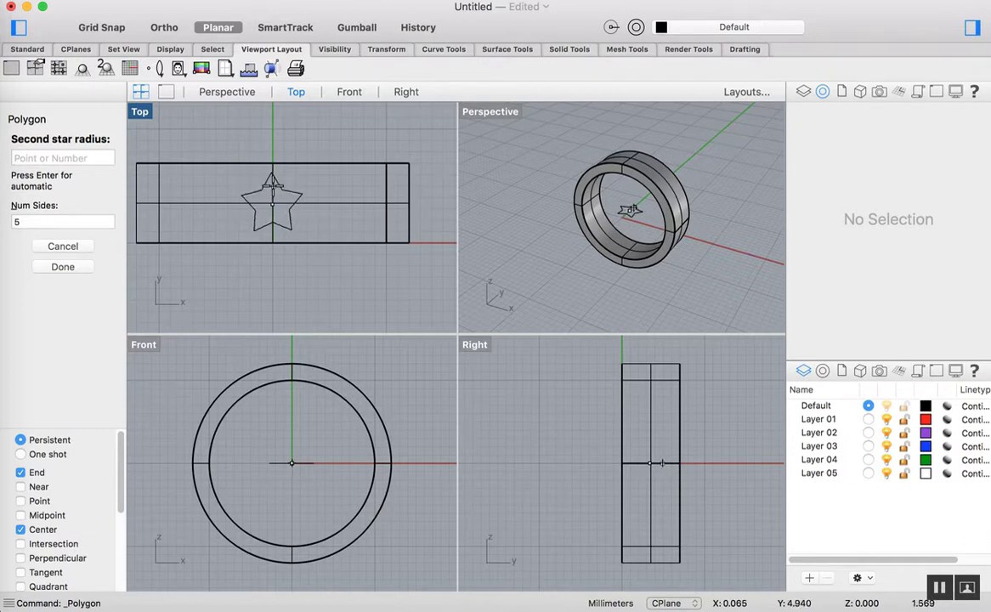
{"action": "left_click", "coordinate": [272, 185]}
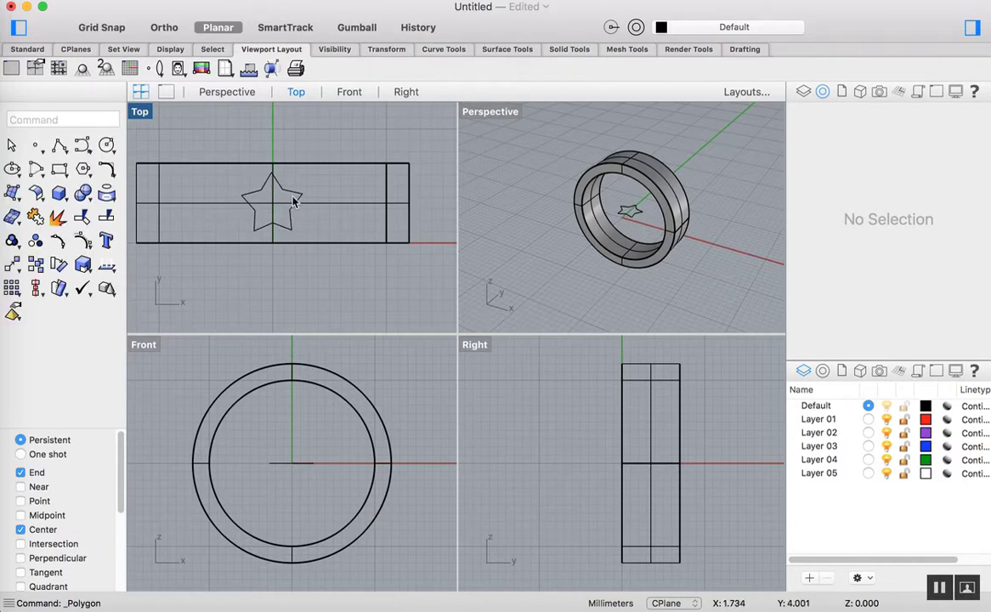
{"action": "left_click", "coordinate": [289, 196]}
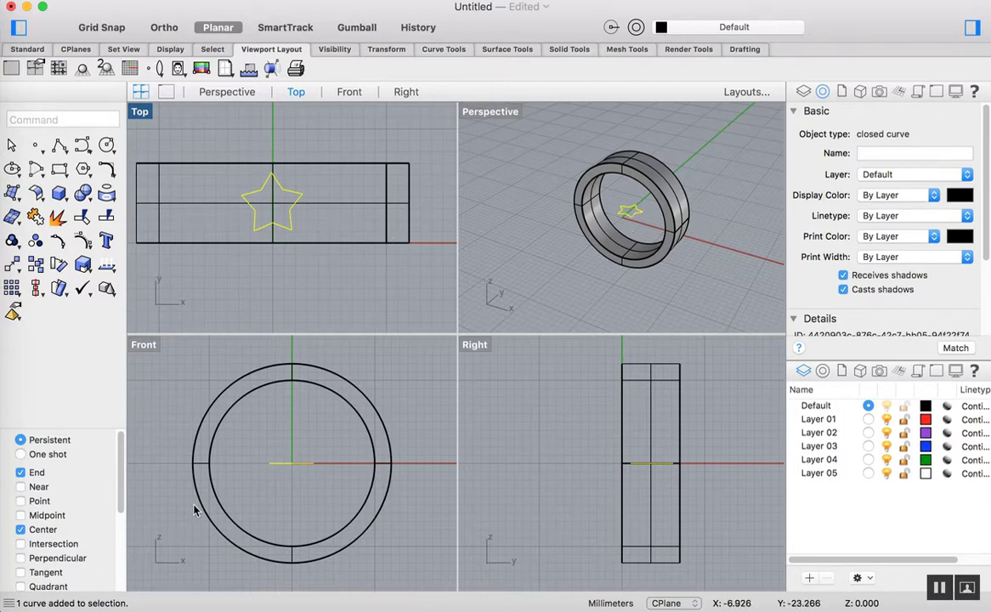
- Turn the raised star into a planar surface, delete its curve, and drag it onto the ring's top
{"action": "left_click_drag", "start_coordinate": [283, 465], "coordinate": [300, 405], "text": "shift"}
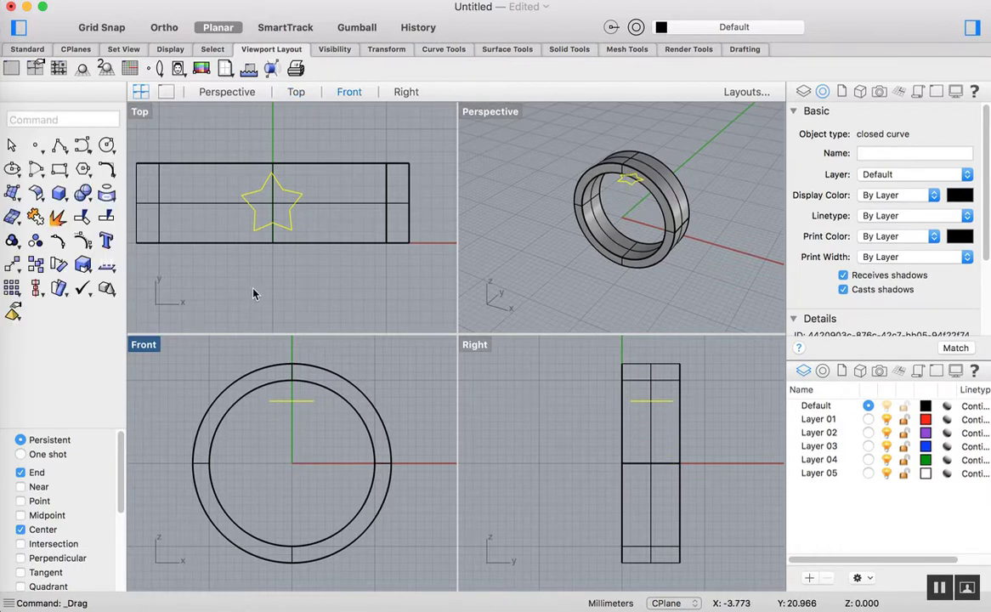
{"action": "left_click", "coordinate": [109, 27]}
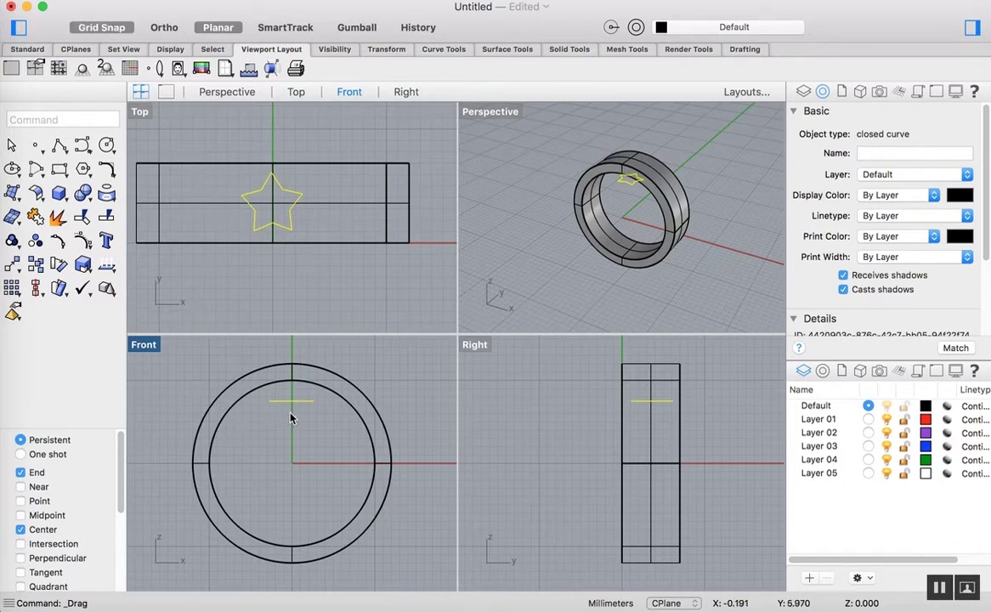
{"action": "left_click", "coordinate": [271, 0]}
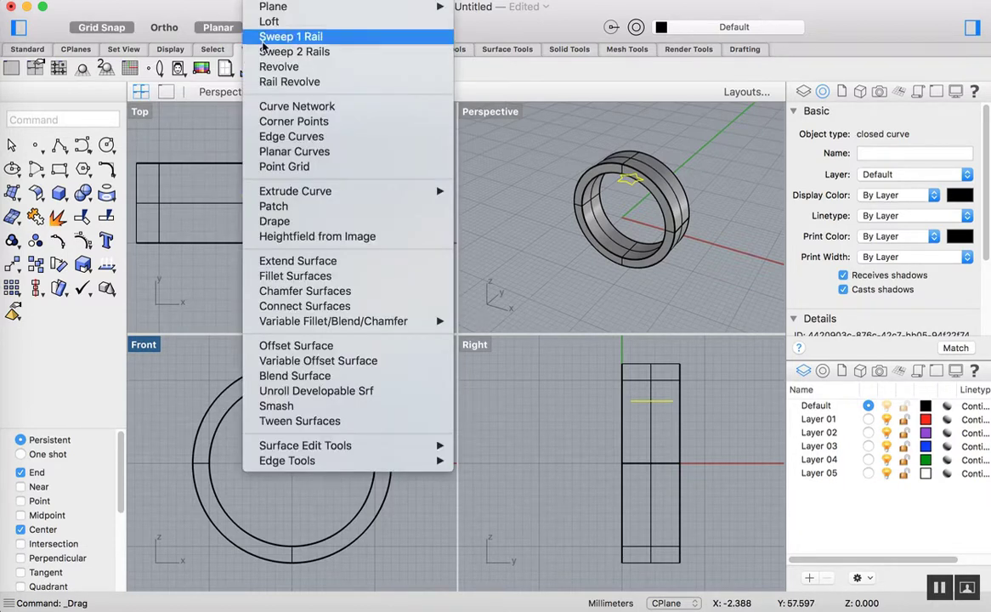
{"action": "left_click", "coordinate": [275, 155]}
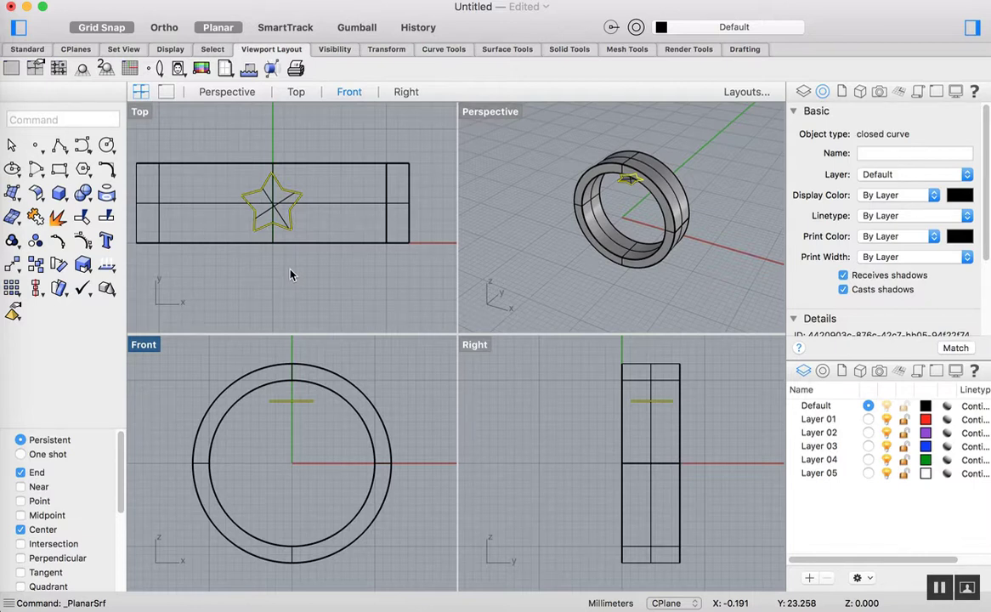
{"action": "key", "text": "Delete"}
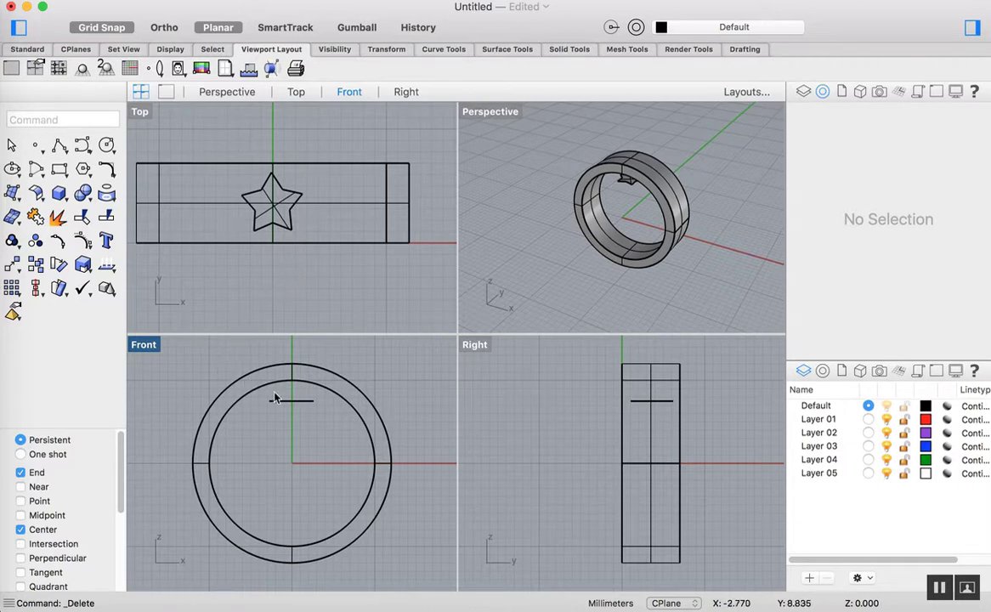
{"action": "left_click", "coordinate": [287, 401]}
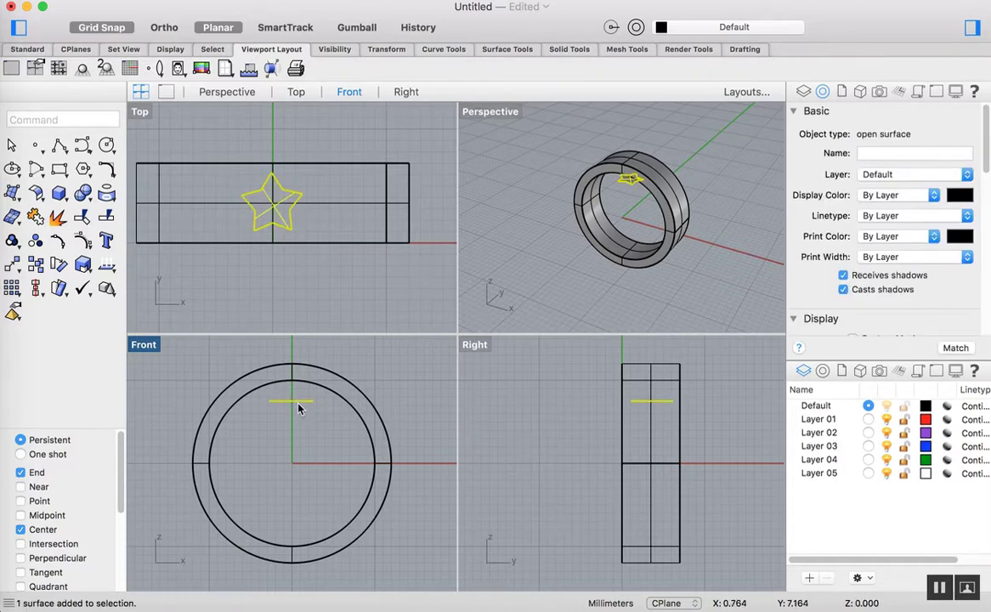
{"action": "left_click_drag", "start_coordinate": [298, 409], "coordinate": [296, 378]}
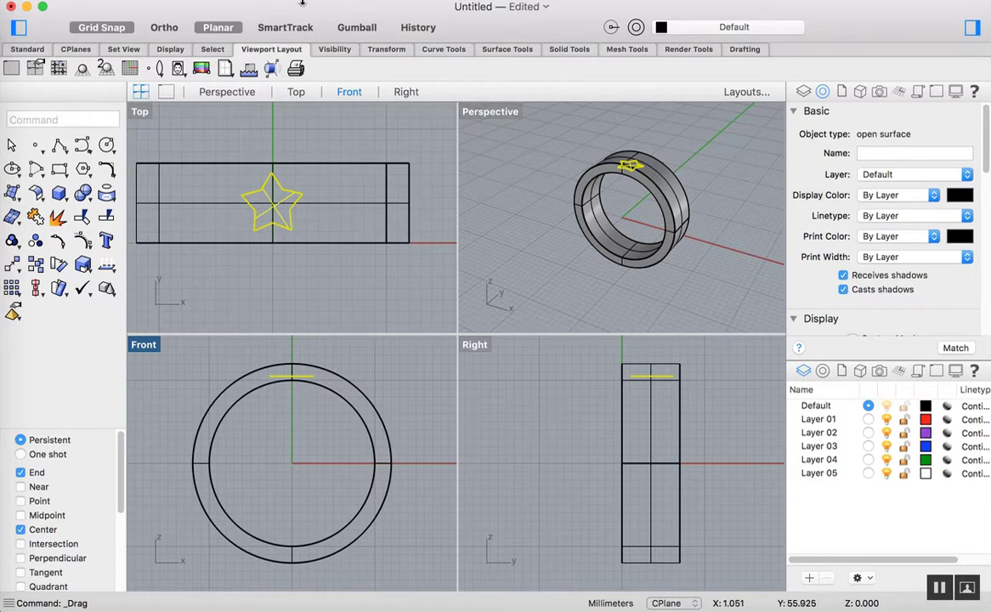
- Extrude the star surface straight up into a solid and delete the flat star surface
{"action": "left_click", "coordinate": [328, 1]}
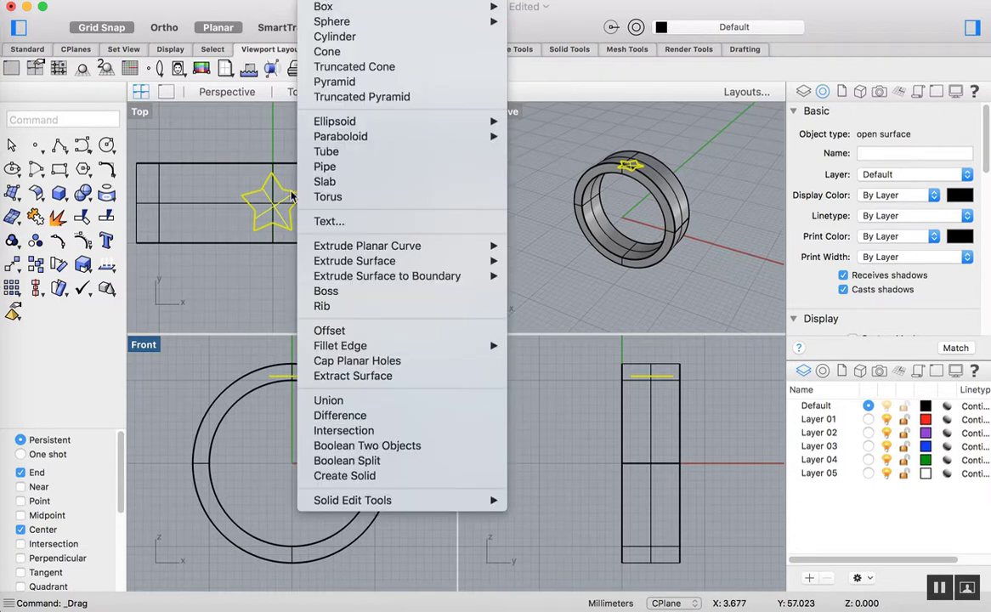
{"action": "mouse_move", "coordinate": [340, 267]}
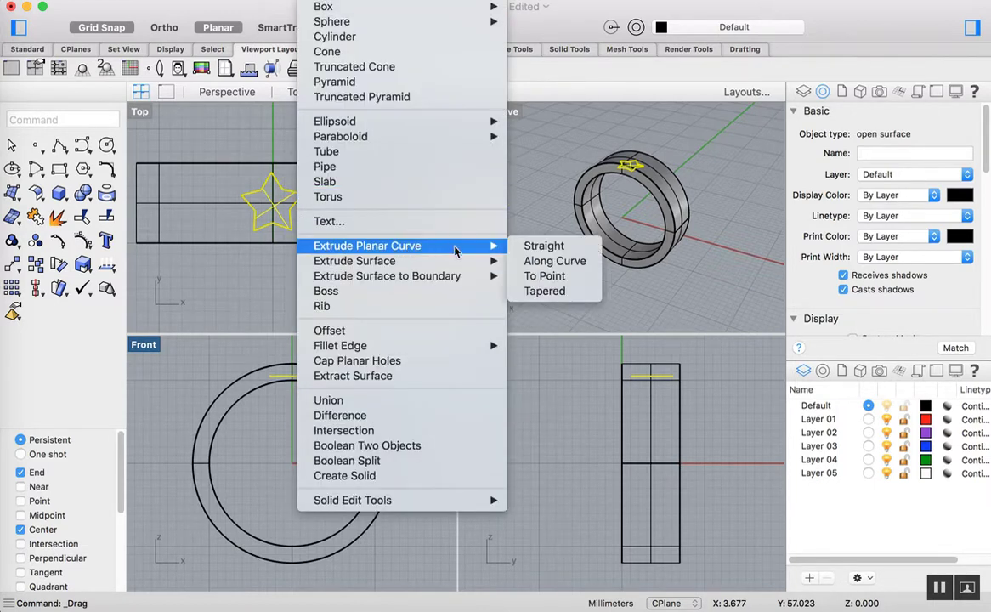
{"action": "left_click", "coordinate": [520, 264]}
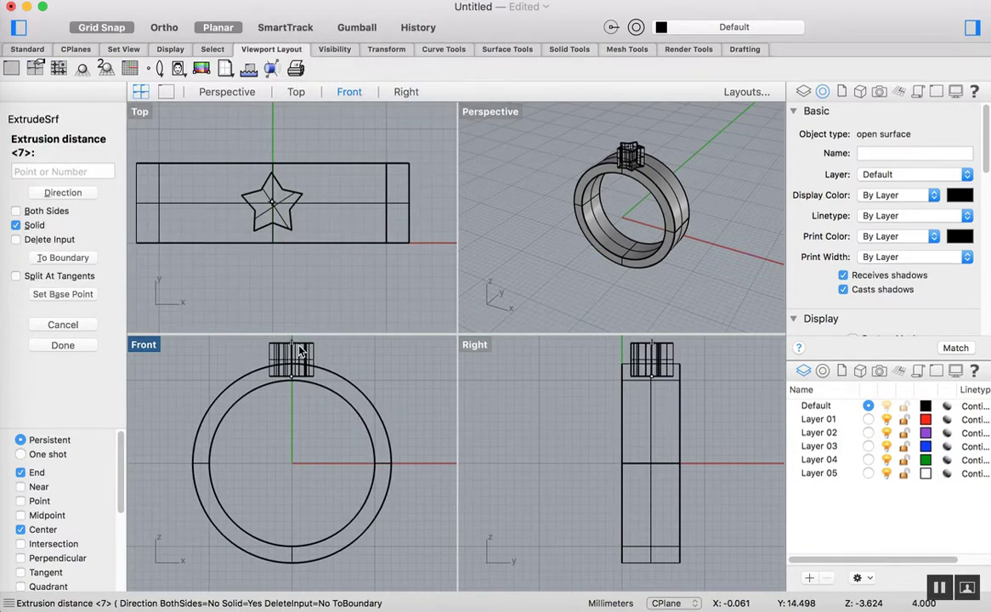
{"action": "left_click", "coordinate": [317, 368]}
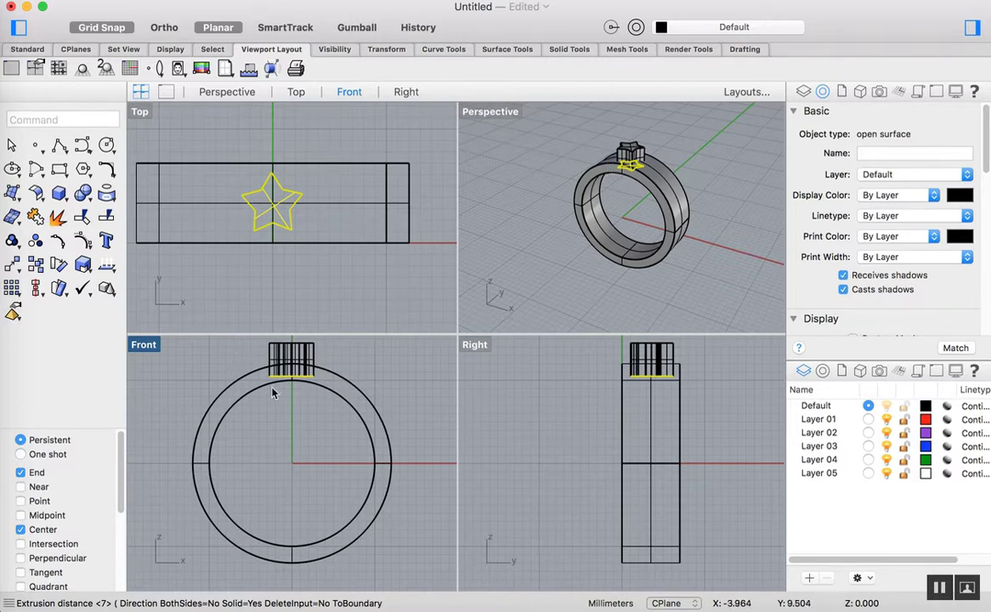
{"action": "key", "text": "Delete"}
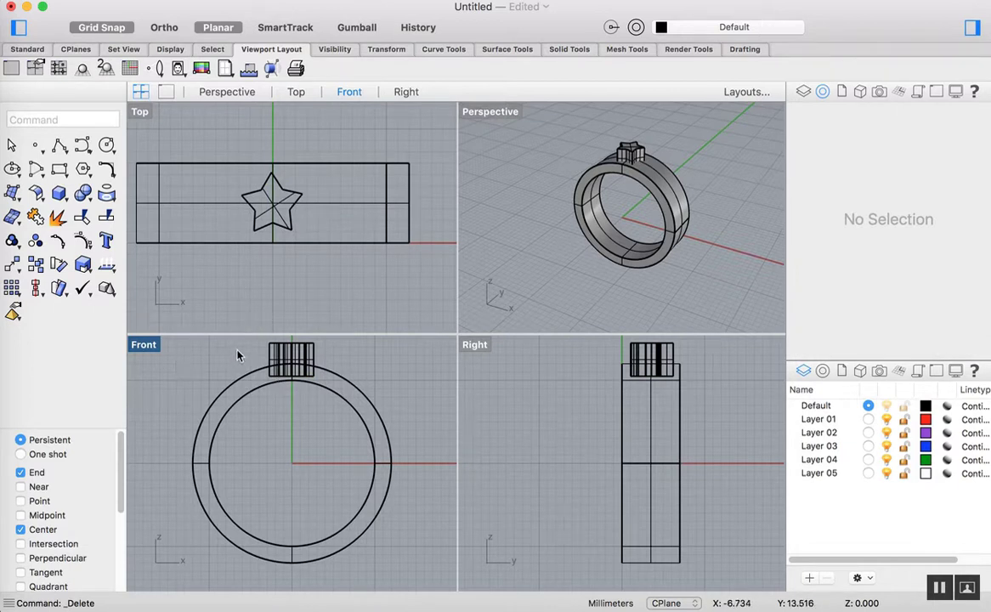
{"action": "left_click", "coordinate": [284, 364]}
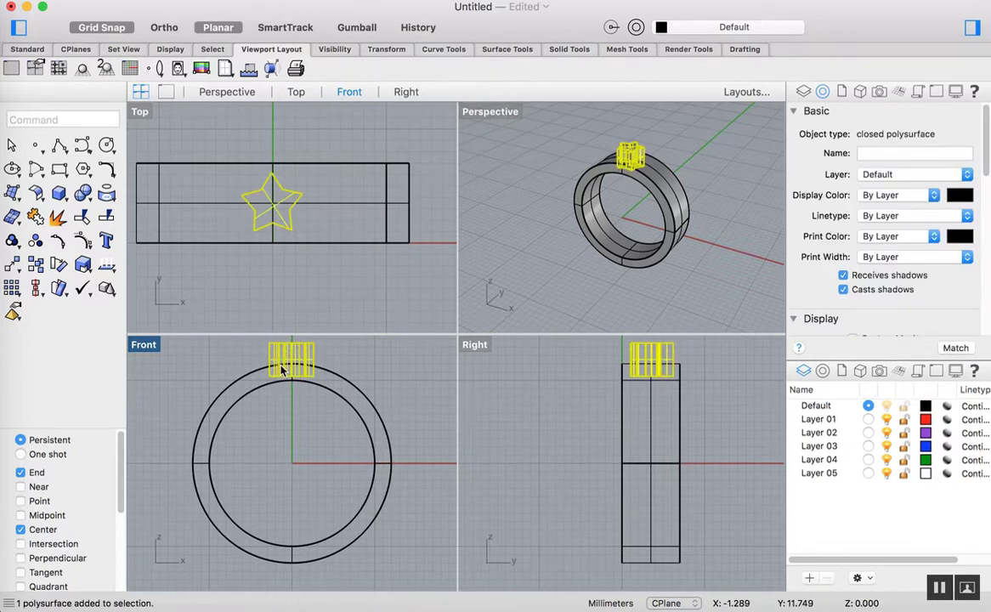
- Reselect the extruded star solid and start ArrayPolar with the Ar command
{"action": "left_click", "coordinate": [278, 367]}
{"action": "left_click", "coordinate": [293, 361]}
{"action": "left_click", "coordinate": [76, 121]}
{"action": "type", "text": "Arr"}
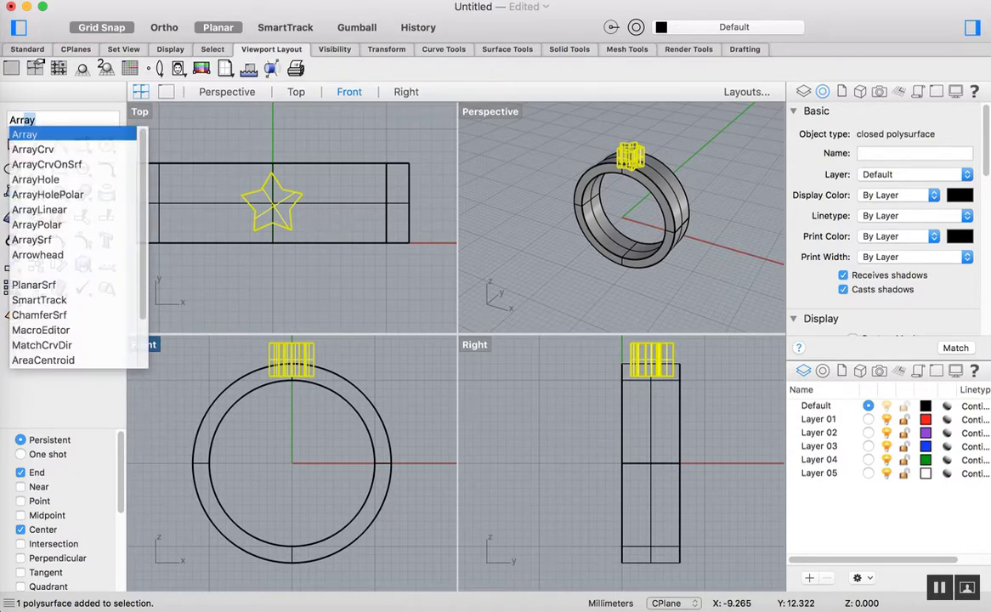
{"action": "key", "text": "Down"}
{"action": "key", "text": "Down"}
{"action": "key", "text": "Down"}
{"action": "key", "text": "Down"}
{"action": "key", "text": "Down"}
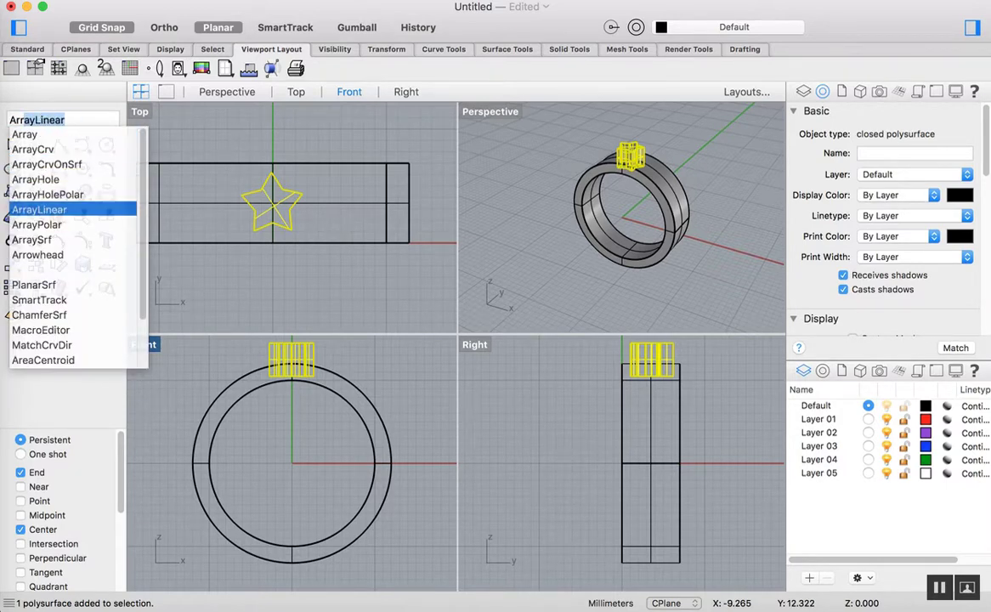
{"action": "key", "text": "Down"}
{"action": "key", "text": "Return"}
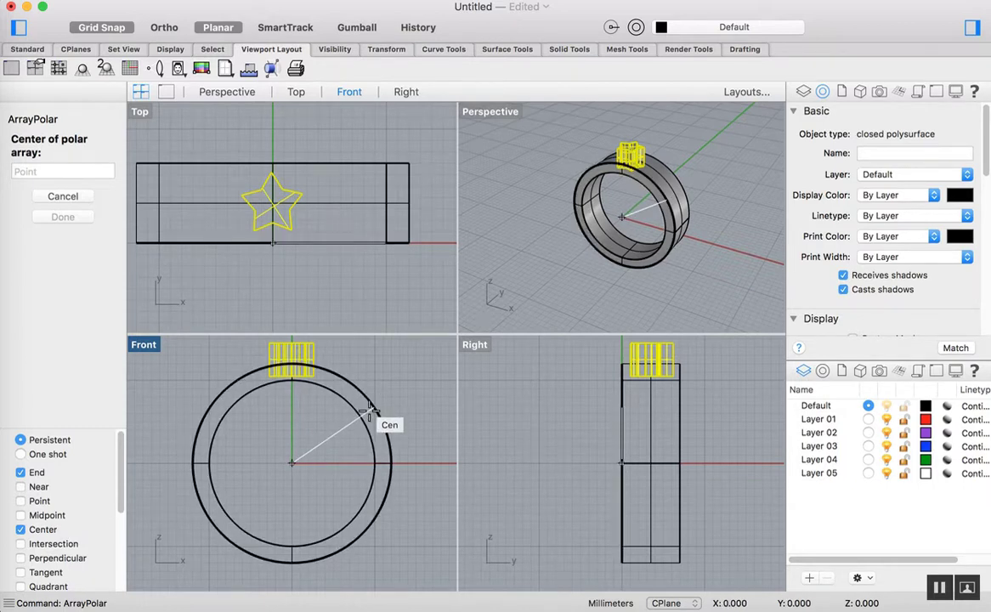
- Array the star around the ring centre: 9 items over a 360° fill angle
{"action": "left_click", "coordinate": [369, 410]}
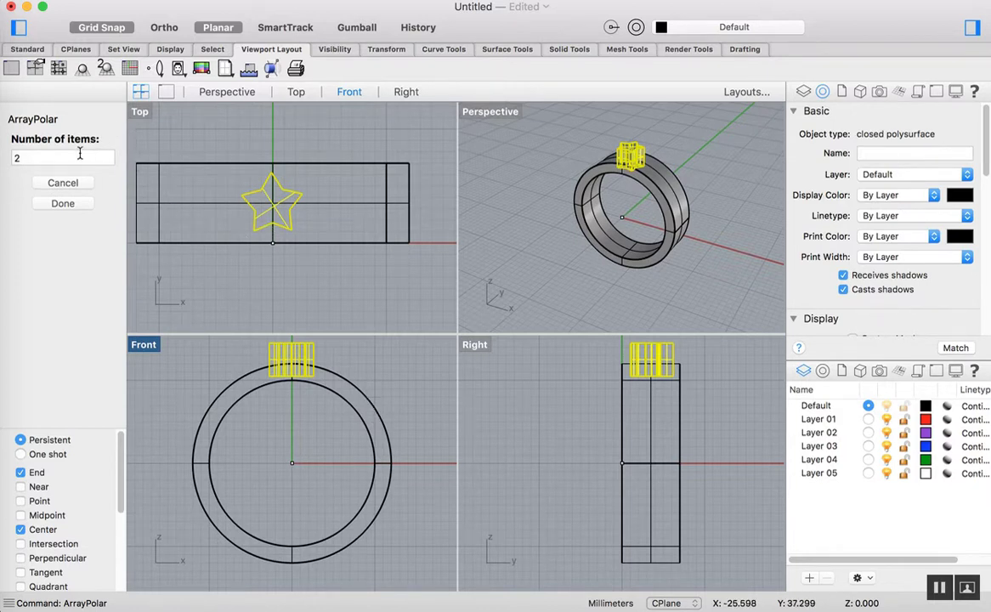
{"action": "double_click", "coordinate": [15, 158]}
{"action": "key", "text": "BackSpace"}
{"action": "type", "text": "9"}
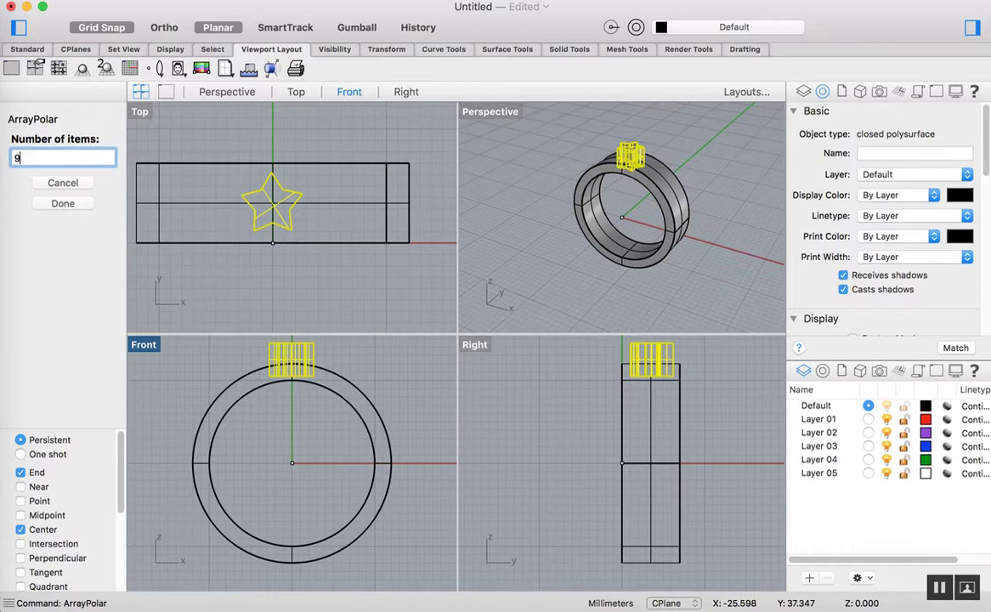
{"action": "key", "text": "Return"}
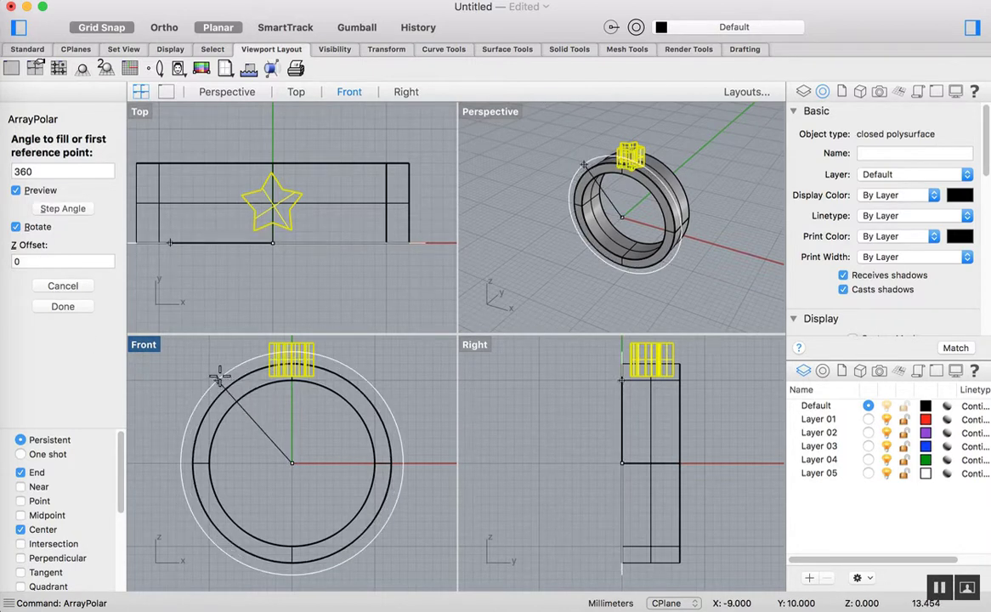
{"action": "key", "text": "Return"}
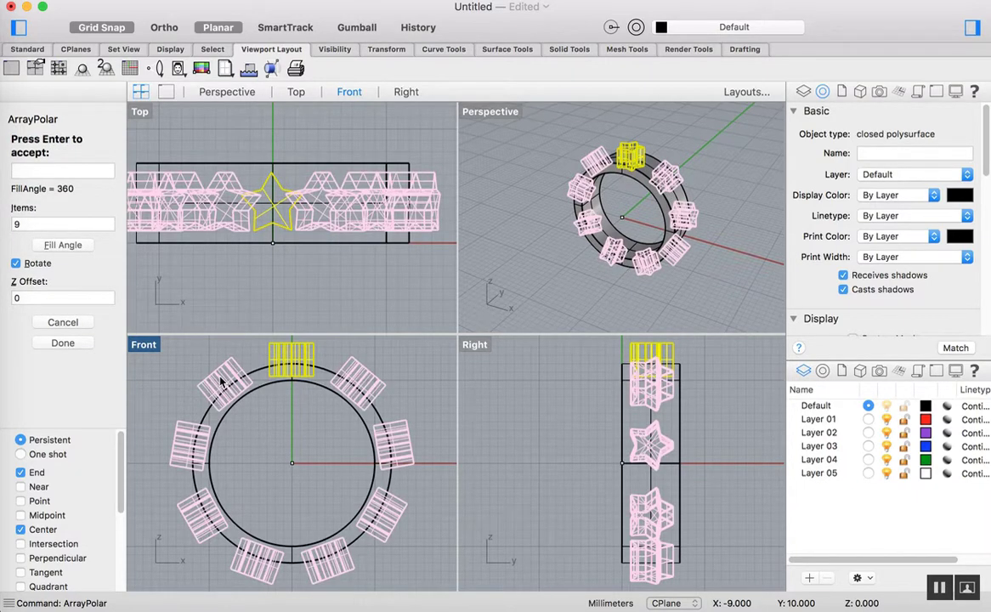
{"action": "key", "text": "Return"}
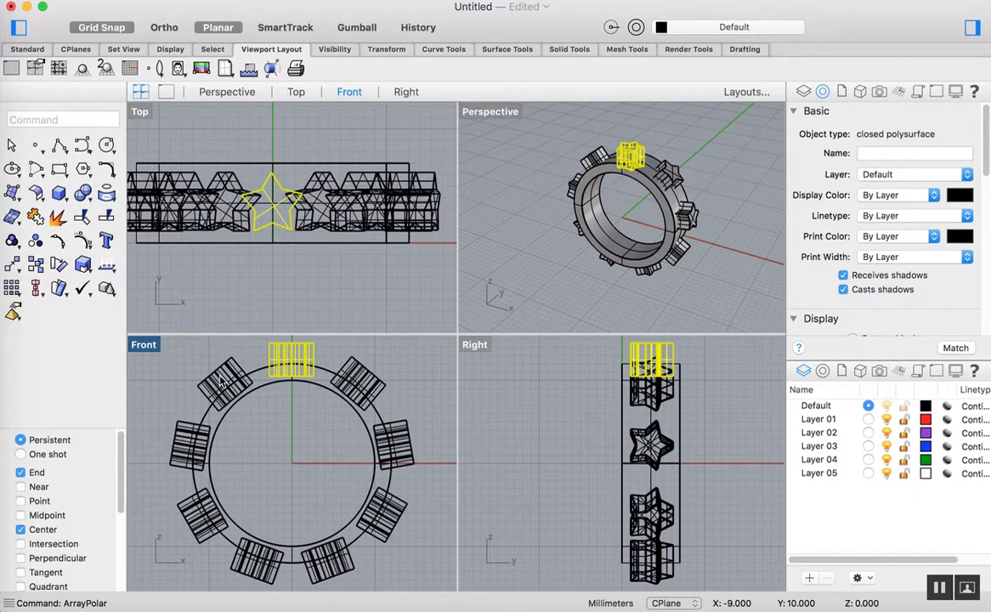
{"action": "left_click", "coordinate": [320, 277]}
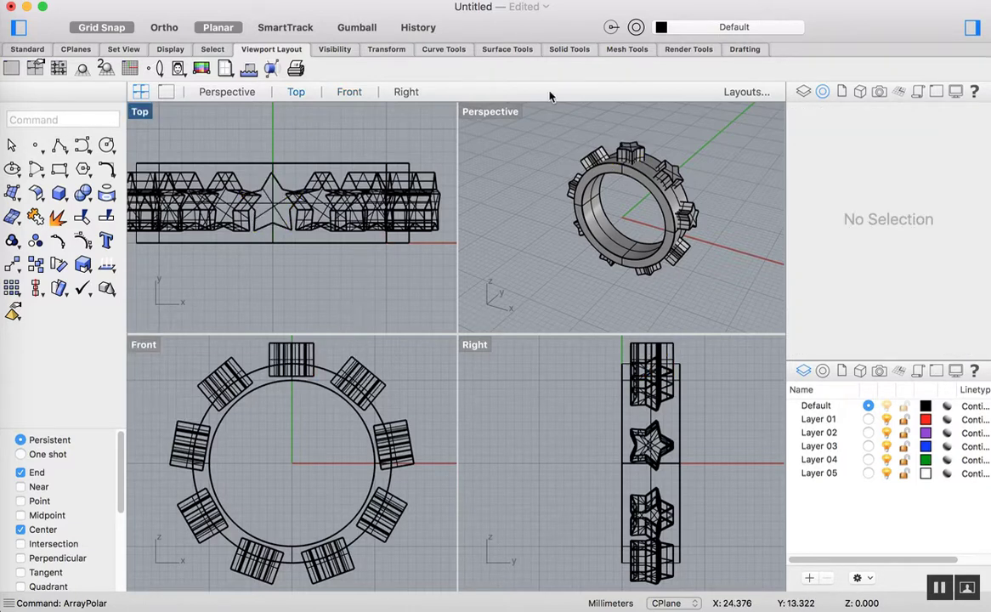
- Orbit the maximized Perspective to inspect the stars, restore four views, and make Layer 03 current
{"action": "double_click", "coordinate": [508, 111]}
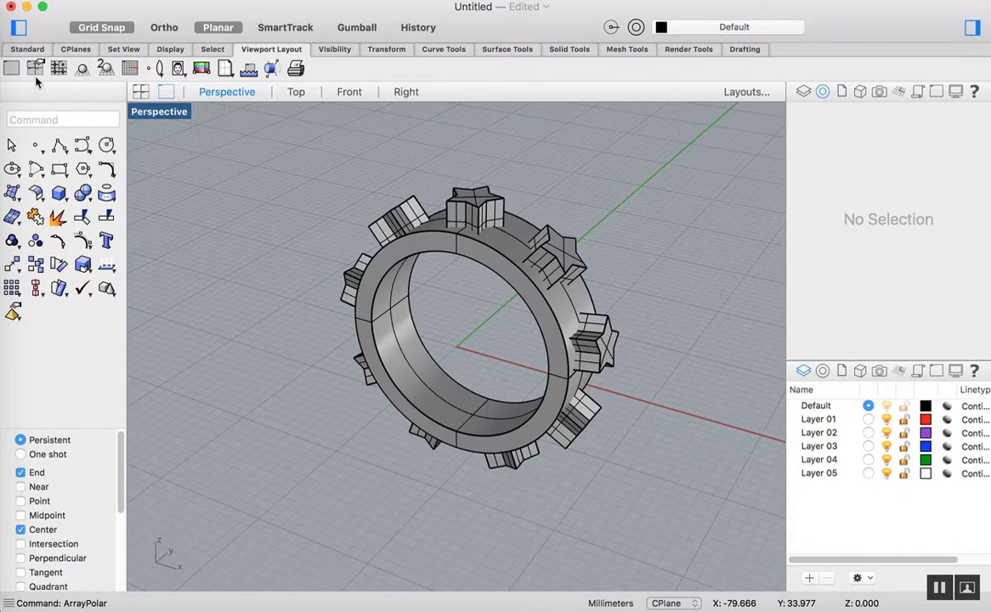
{"action": "left_click", "coordinate": [27, 49]}
{"action": "left_click", "coordinate": [225, 68]}
{"action": "left_click_drag", "start_coordinate": [399, 263], "coordinate": [248, 276]}
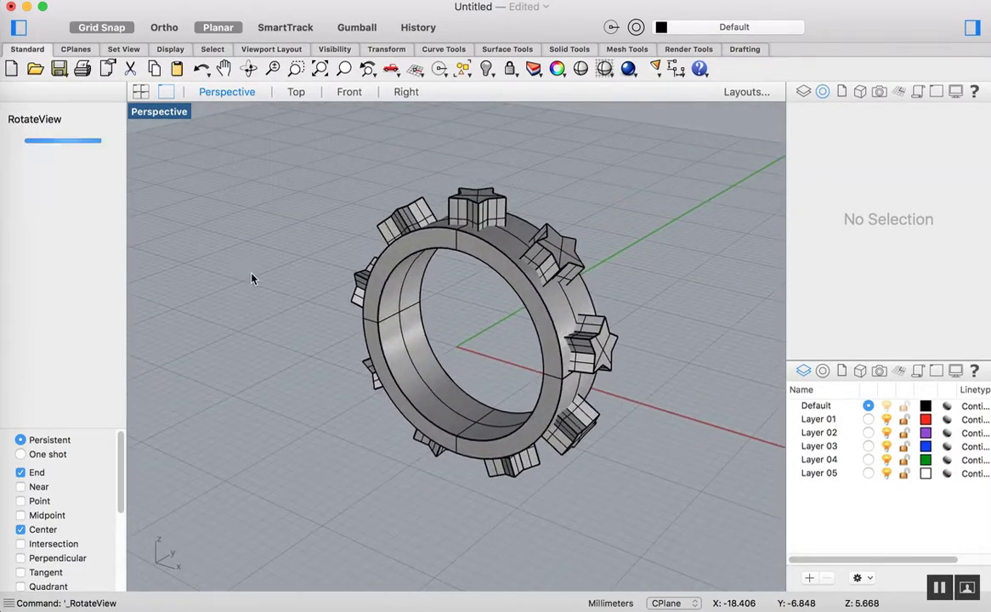
{"action": "left_click", "coordinate": [141, 92]}
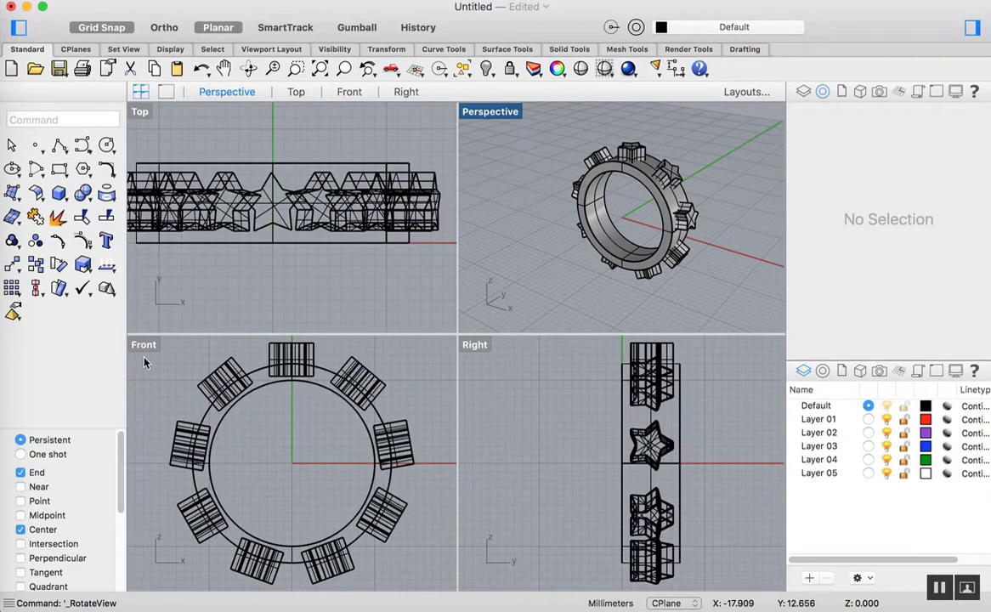
{"action": "left_click", "coordinate": [868, 447]}
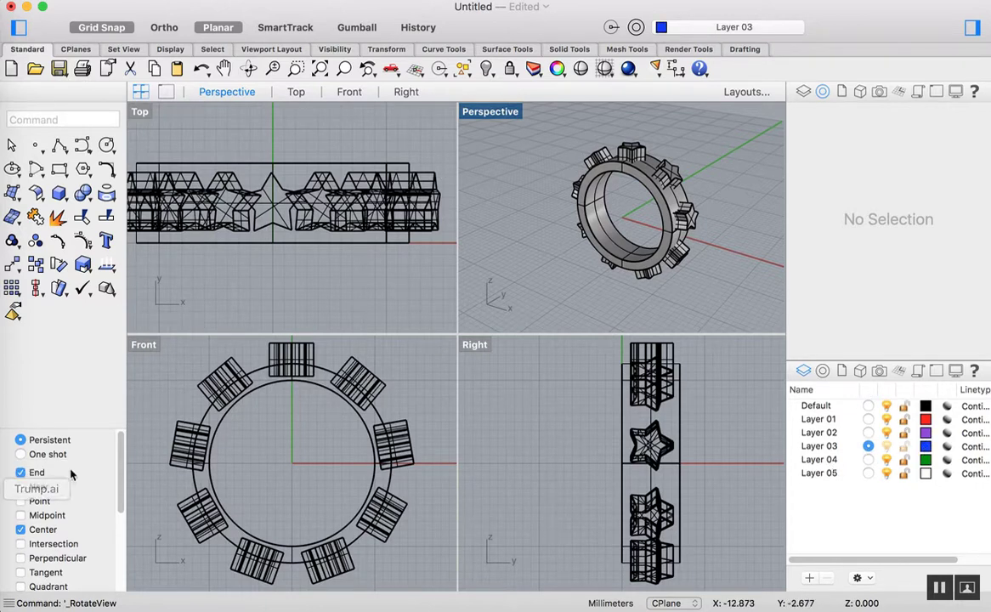
- In the maximized Front view, draw an origin-centred circle through the star blocks with Grid Snap off
{"action": "left_click", "coordinate": [145, 350]}
{"action": "double_click", "coordinate": [145, 349]}
{"action": "scroll", "coordinate": [363, 253], "scroll_direction": "down", "scroll_amount": 2}
{"action": "scroll", "coordinate": [364, 253], "scroll_direction": "up", "scroll_amount": 2}
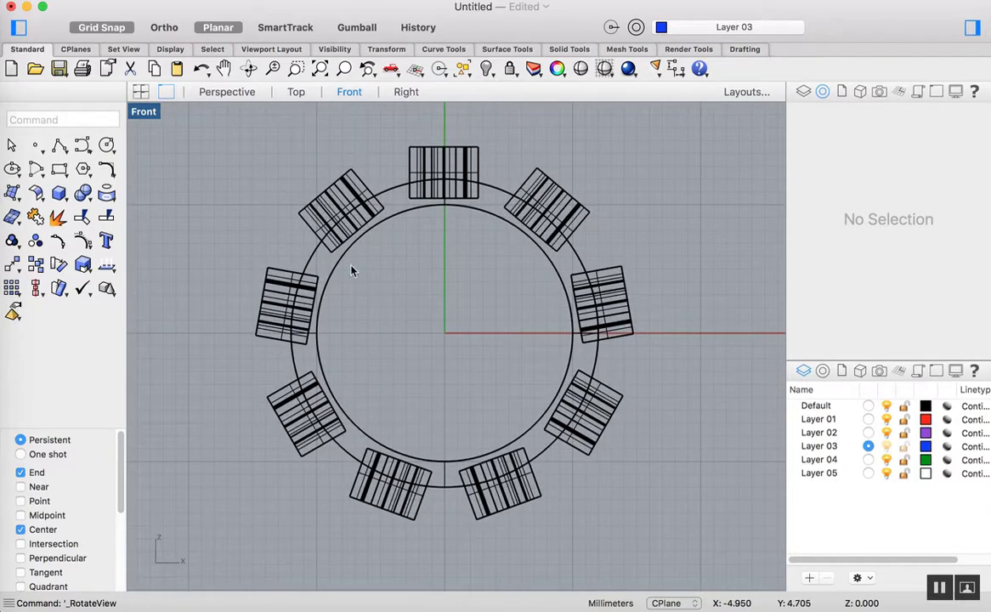
{"action": "left_click", "coordinate": [107, 146]}
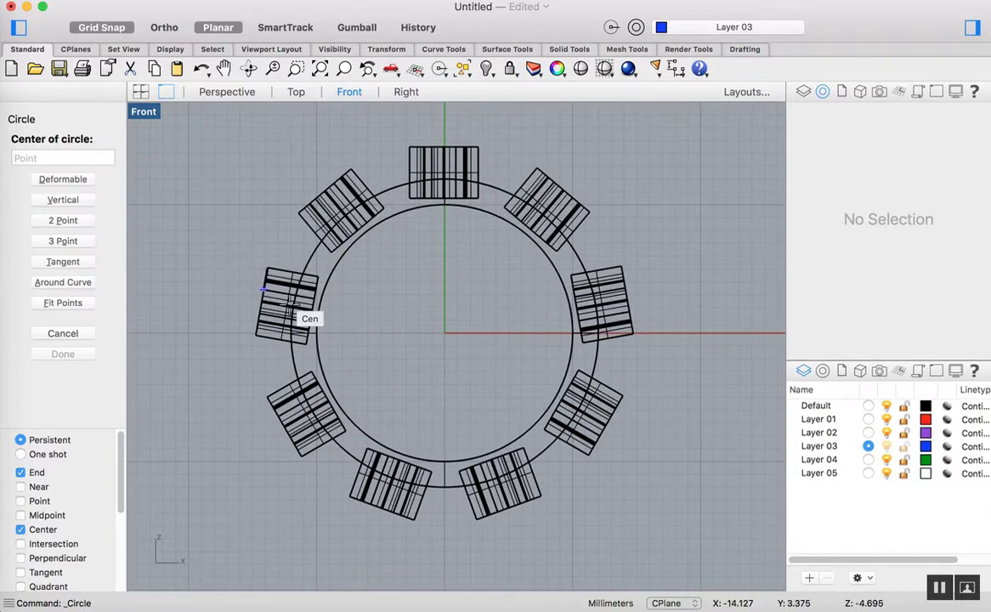
{"action": "left_click", "coordinate": [445, 333]}
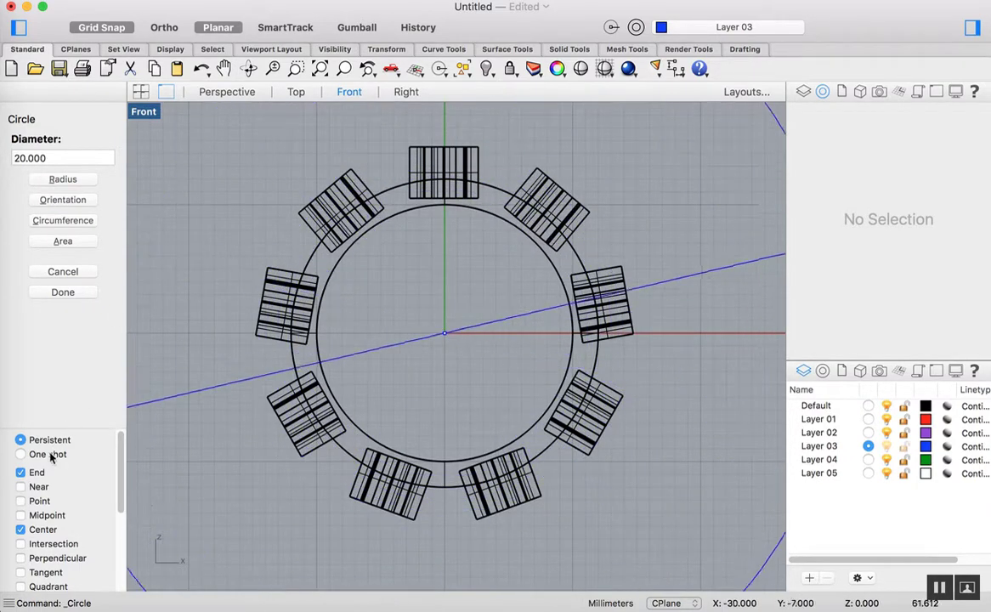
{"action": "left_click", "coordinate": [103, 29]}
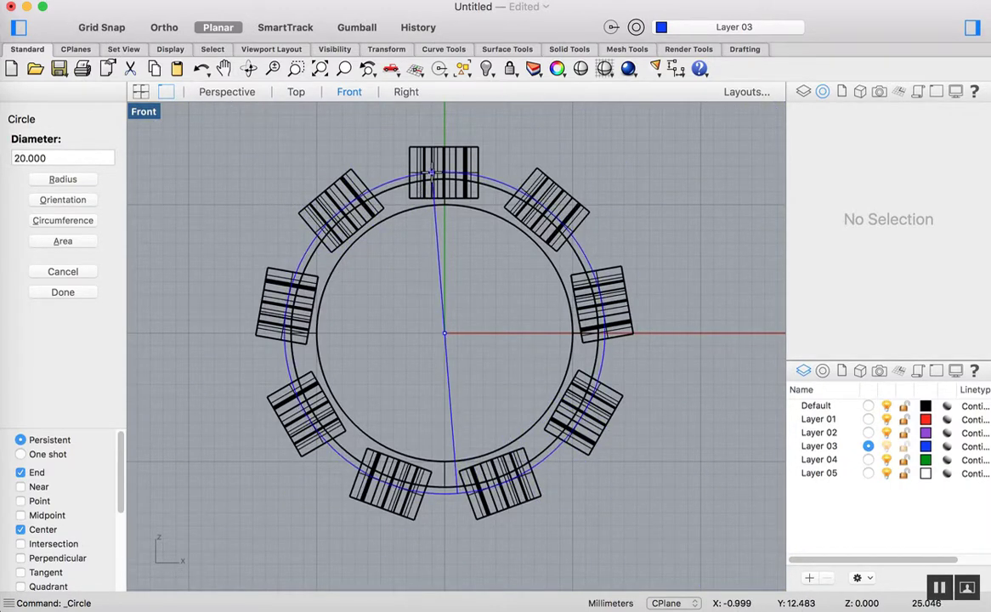
{"action": "scroll", "coordinate": [432, 171], "scroll_direction": "up", "scroll_amount": 3}
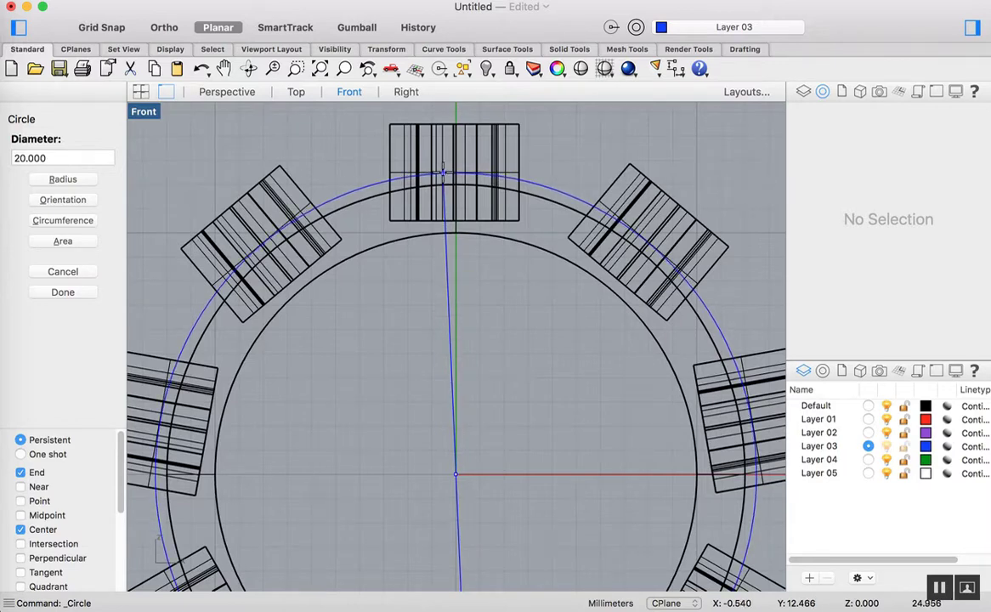
{"action": "left_click", "coordinate": [443, 173]}
{"action": "scroll", "coordinate": [356, 196], "scroll_direction": "down", "scroll_amount": 5}
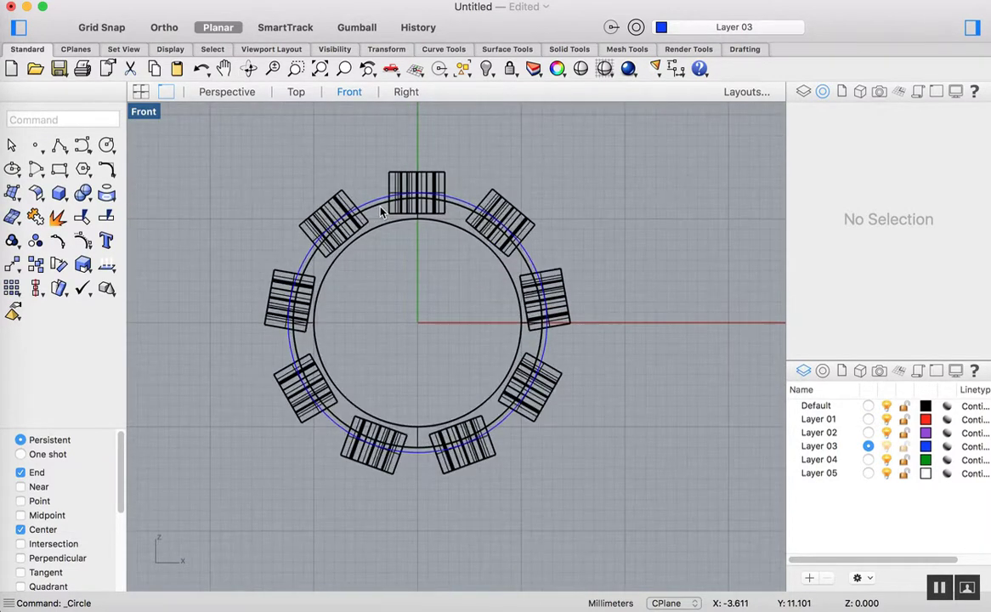
{"action": "scroll", "coordinate": [382, 212], "scroll_direction": "up", "scroll_amount": 2}
- Offset the new circle outward by 5
{"action": "left_click", "coordinate": [379, 206]}
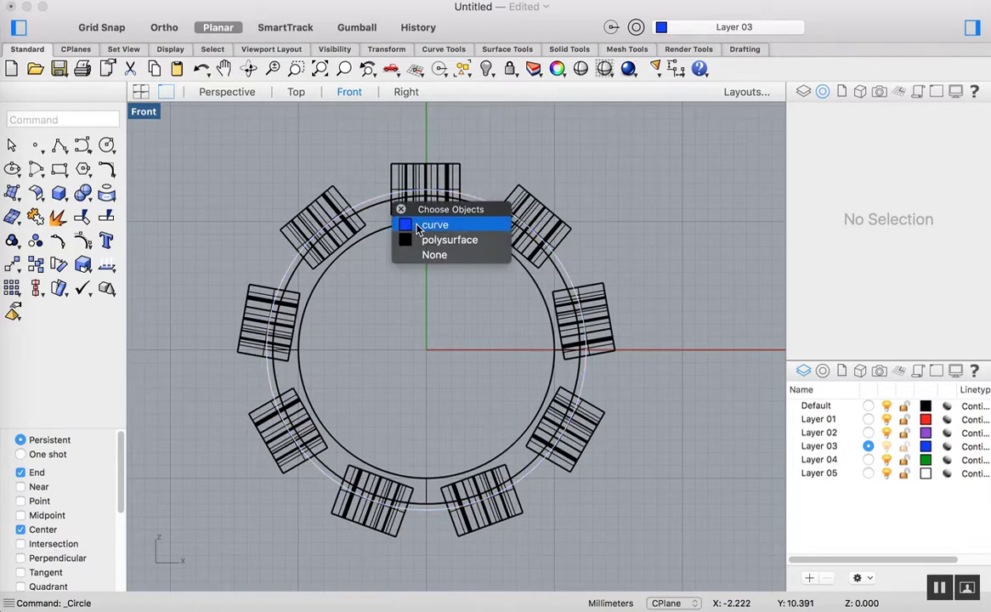
{"action": "left_click", "coordinate": [428, 225]}
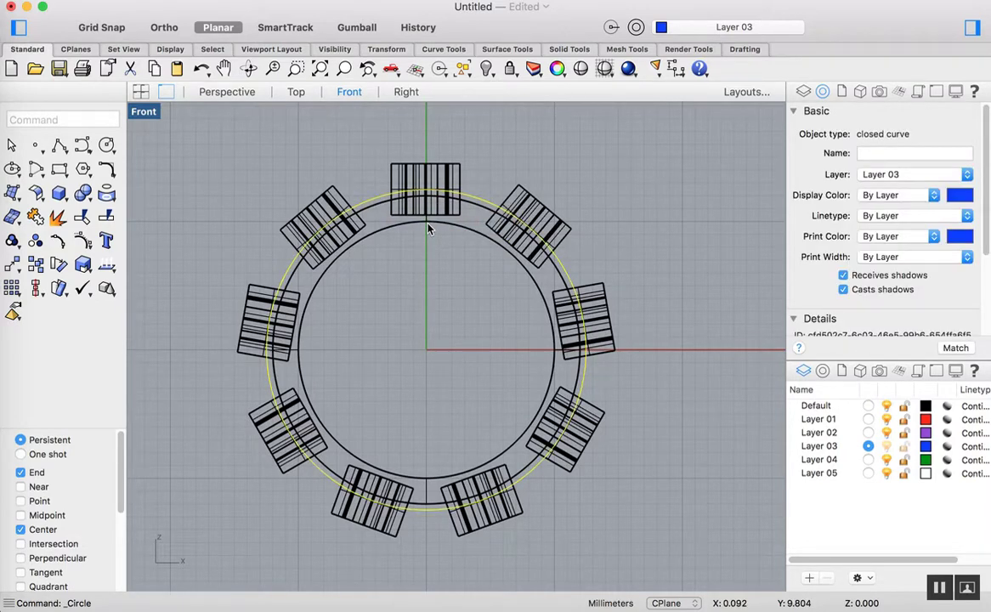
{"action": "type", "text": "offset"}
{"action": "key", "text": "Return"}
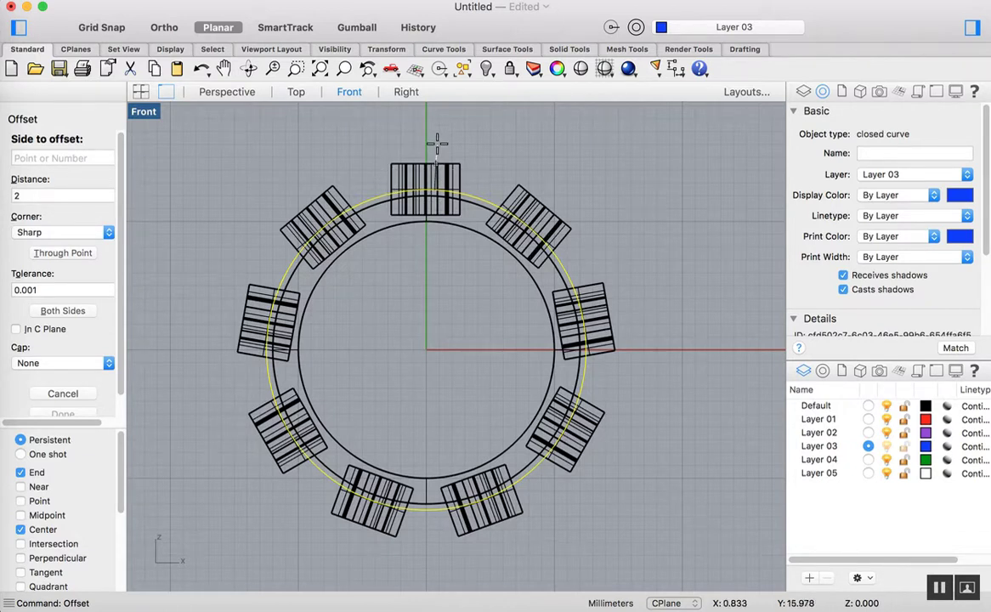
{"action": "type", "text": "5"}
{"action": "key", "text": "Return"}
{"action": "left_click", "coordinate": [426, 143]}
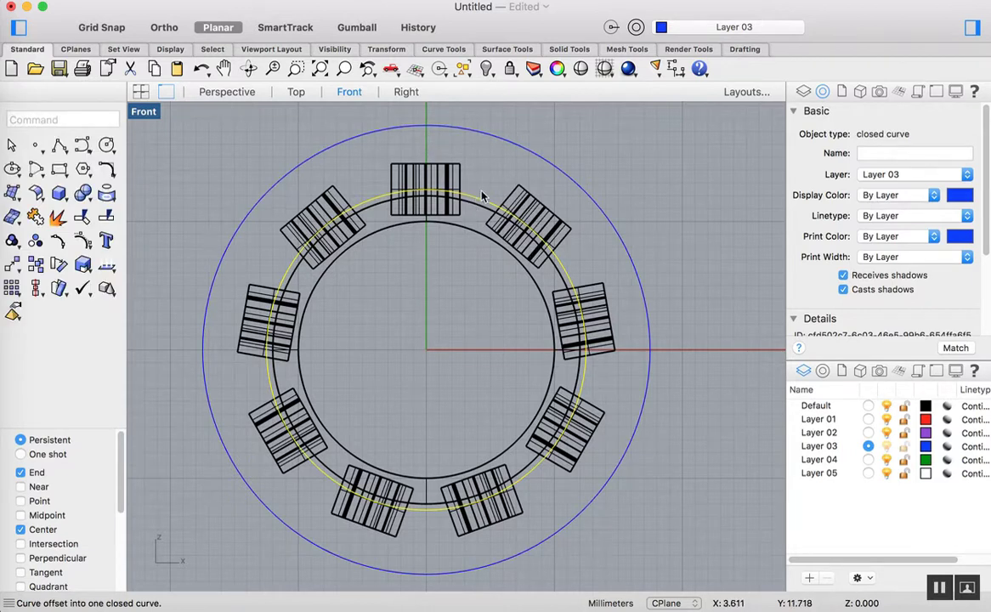
- Return to the four-view layout and select both the inner and outer circles
{"action": "left_click", "coordinate": [514, 153]}
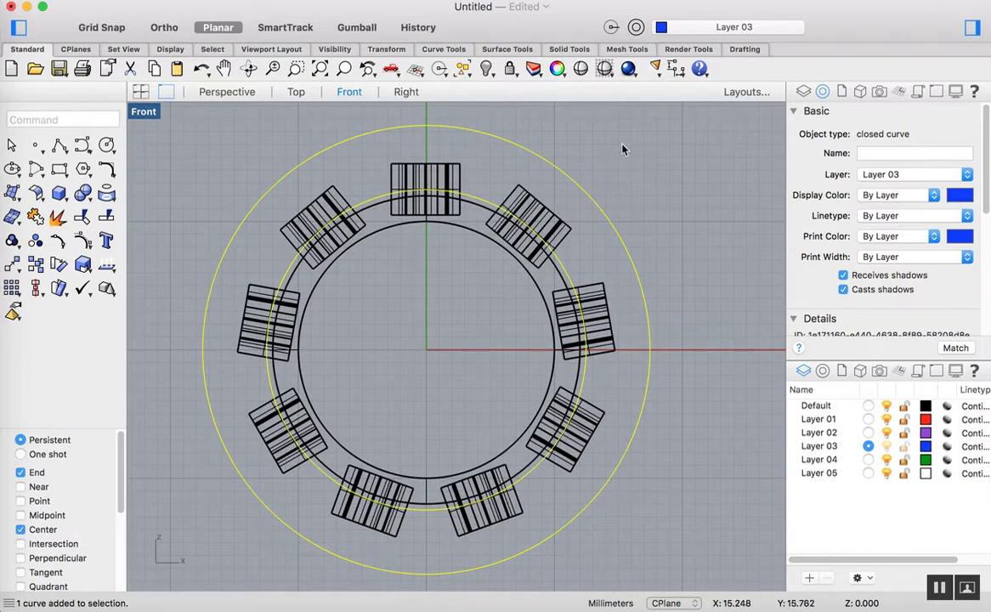
{"action": "key", "text": "Escape"}
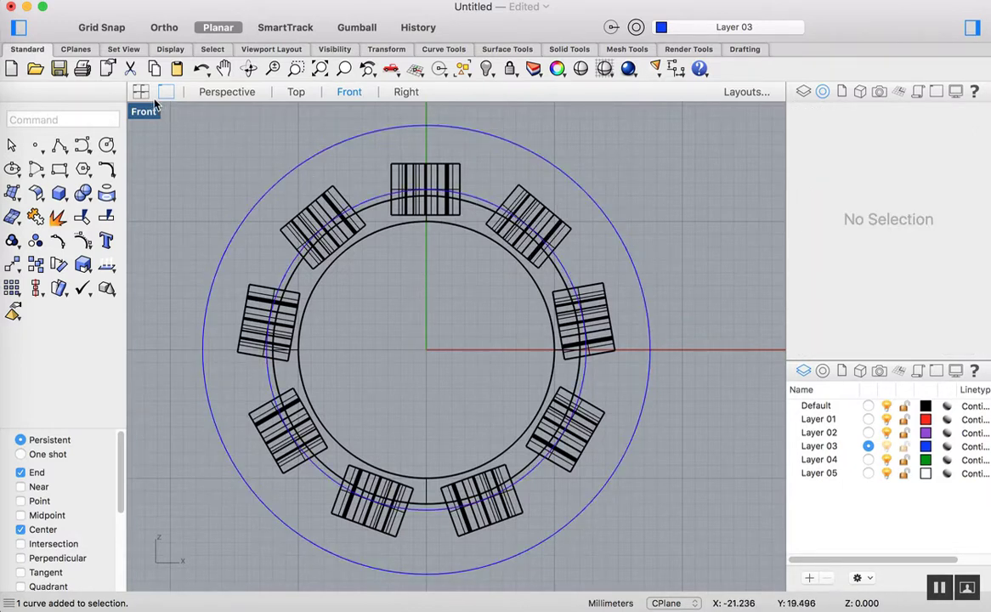
{"action": "left_click", "coordinate": [139, 89]}
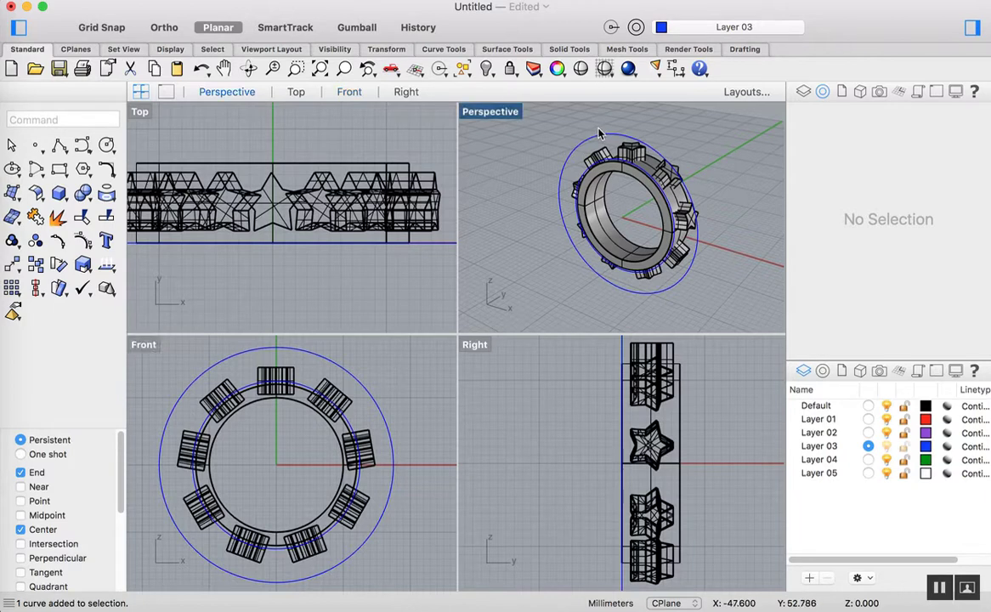
{"action": "left_click", "coordinate": [572, 153]}
{"action": "scroll", "coordinate": [305, 415], "scroll_direction": "up", "scroll_amount": 3}
{"action": "left_click", "coordinate": [313, 372]}
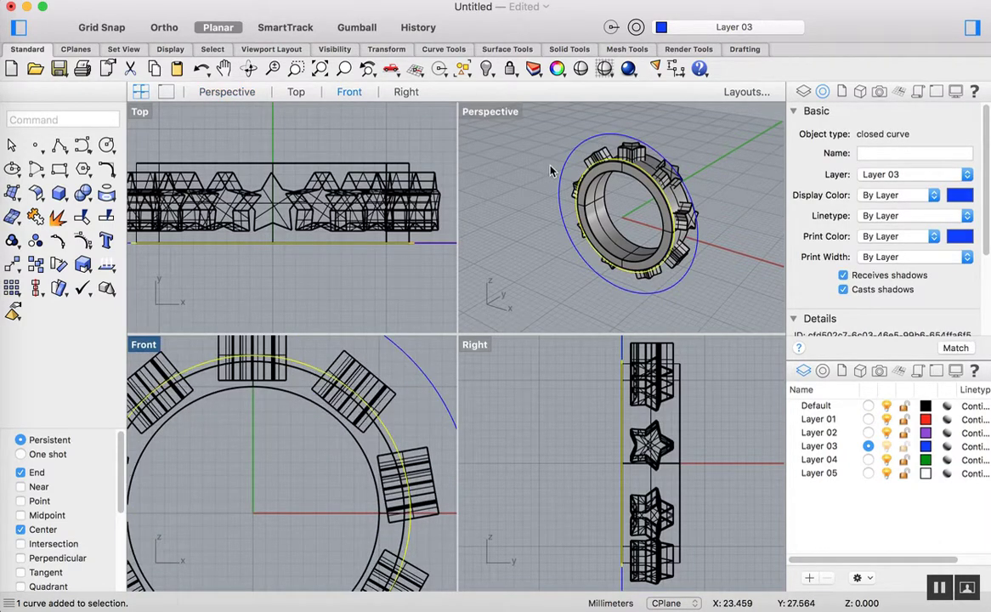
{"action": "left_click", "coordinate": [578, 150]}
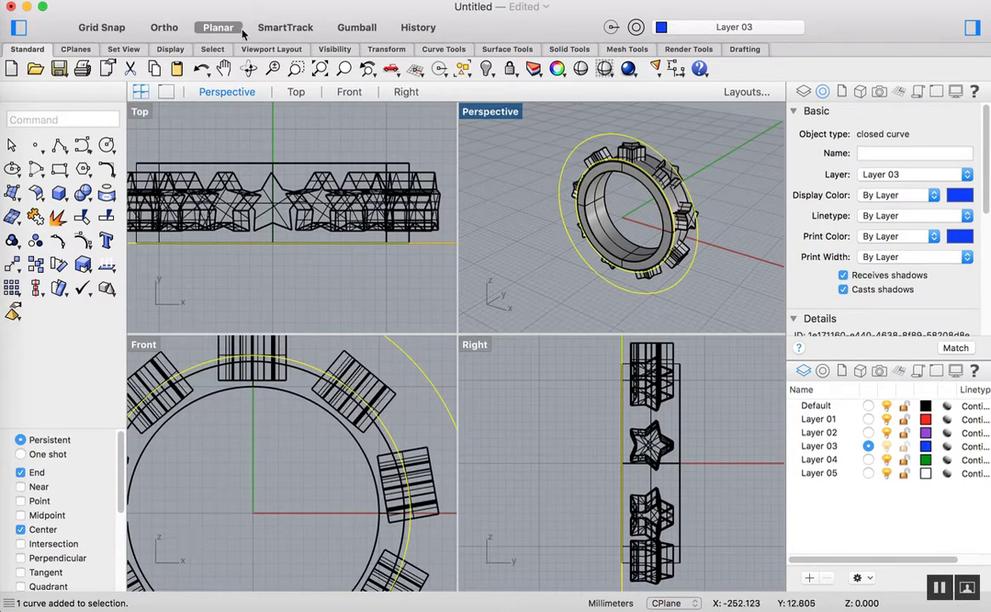
- Make a Planar Curves surface between the two circles, delete the leftover curve, and select the surface
{"action": "left_click", "coordinate": [287, 4]}
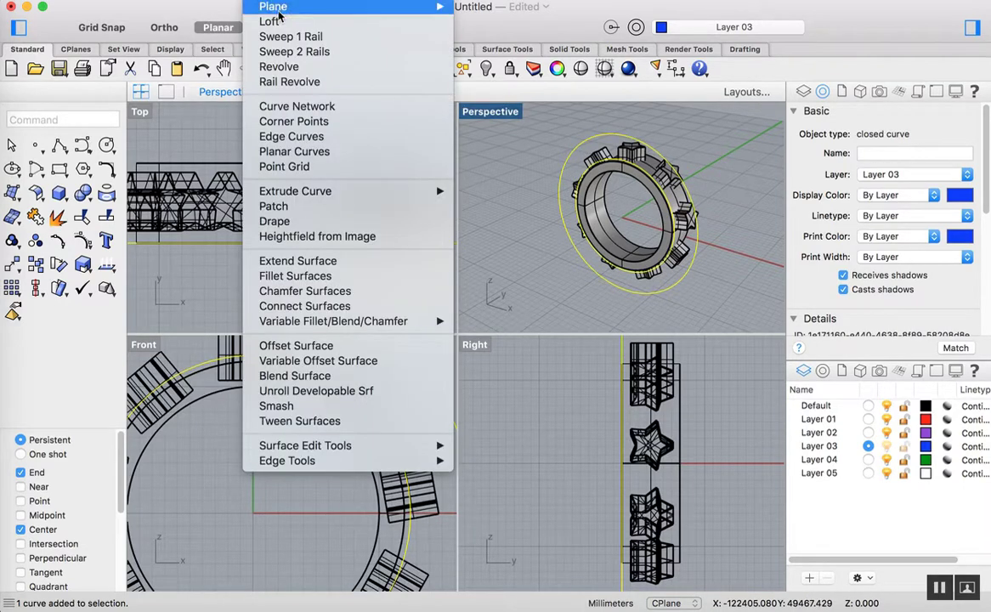
{"action": "left_click", "coordinate": [295, 153]}
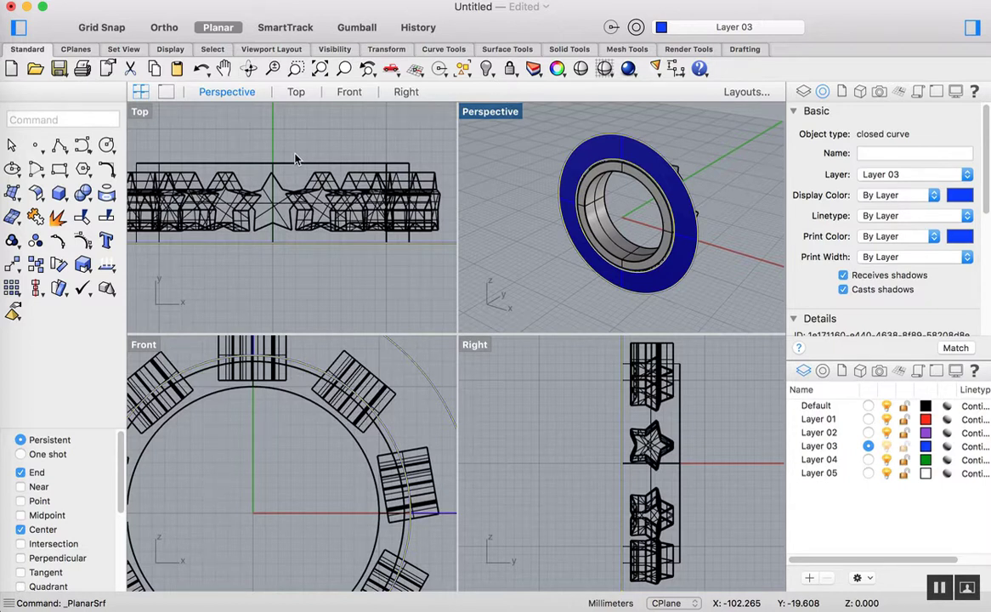
{"action": "key", "text": "Delete"}
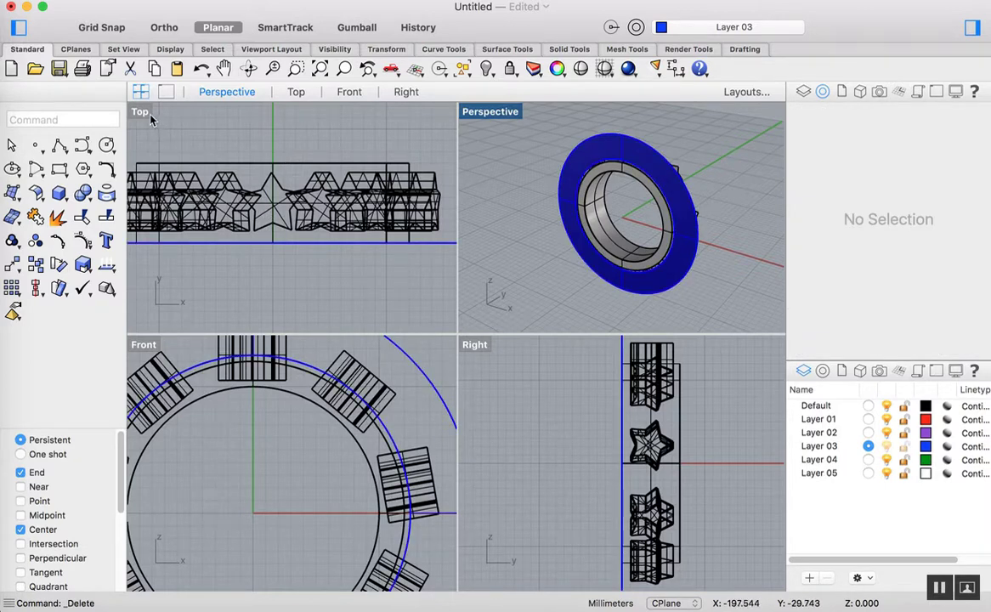
{"action": "left_click", "coordinate": [437, 246]}
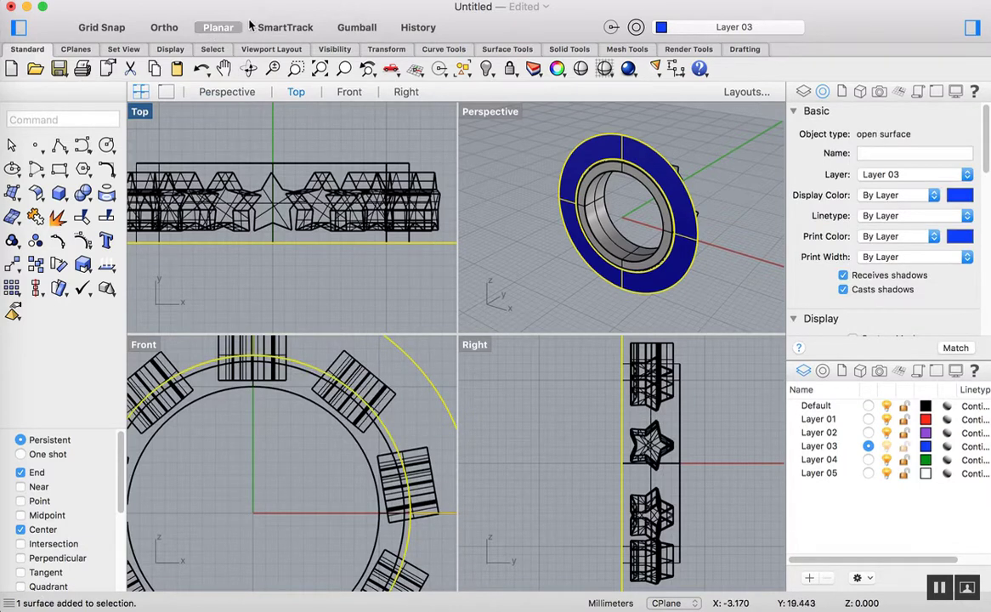
- Extrude the flat ring surface straight into a solid band and delete the source surface
{"action": "left_click", "coordinate": [317, 0]}
{"action": "mouse_move", "coordinate": [339, 262]}
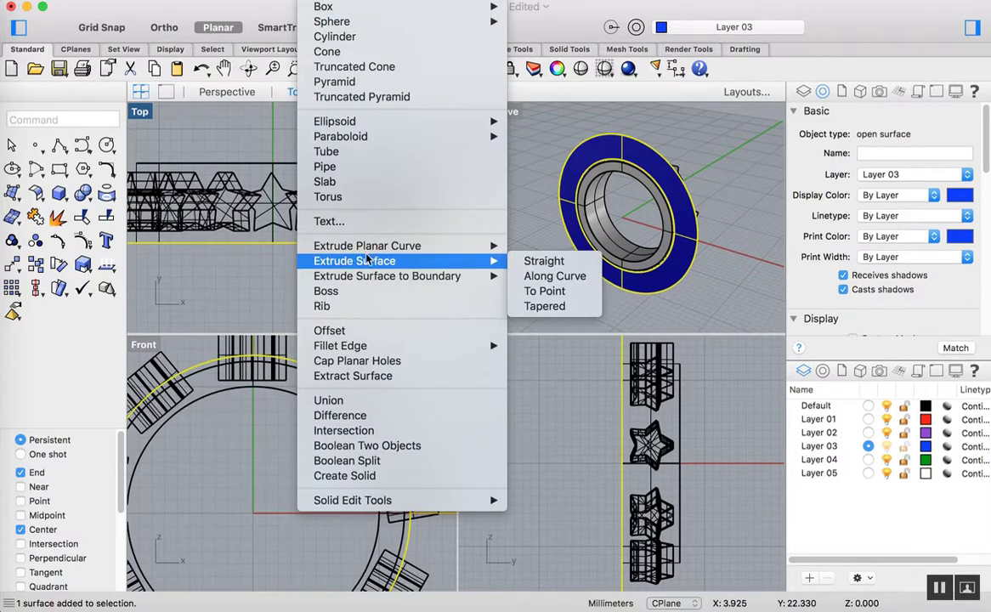
{"action": "left_click", "coordinate": [545, 262]}
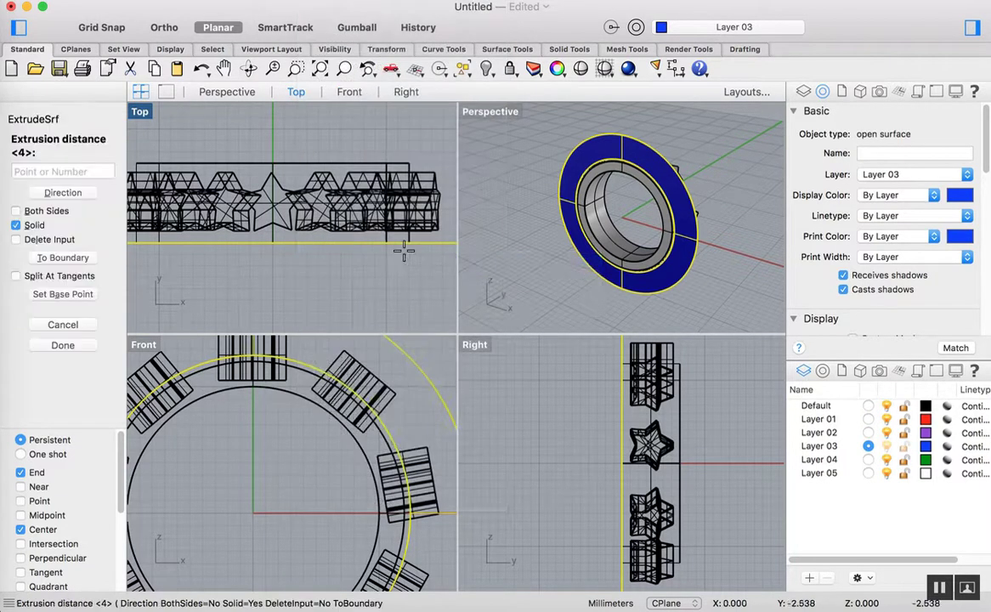
{"action": "left_click", "coordinate": [365, 136]}
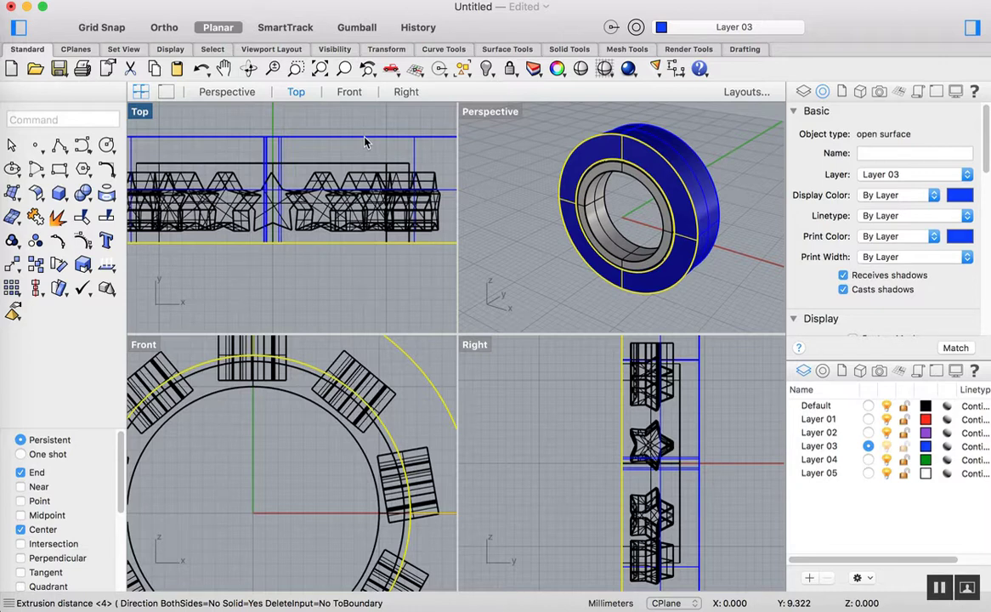
{"action": "key", "text": "Delete"}
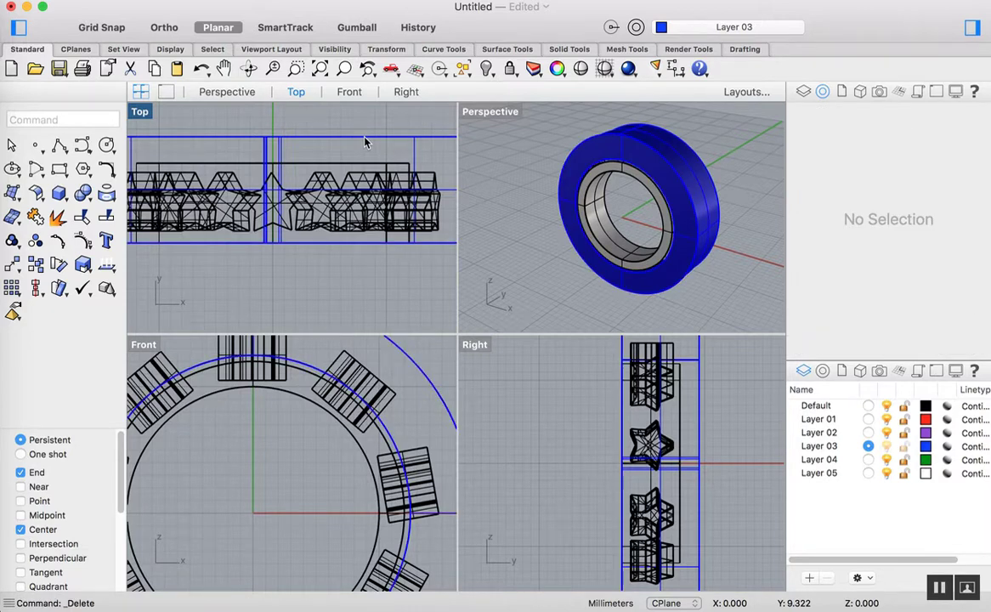
{"action": "double_click", "coordinate": [490, 112]}
{"action": "scroll", "coordinate": [483, 128], "scroll_direction": "down", "scroll_amount": 3}
{"action": "scroll", "coordinate": [425, 131], "scroll_direction": "up", "scroll_amount": 3}
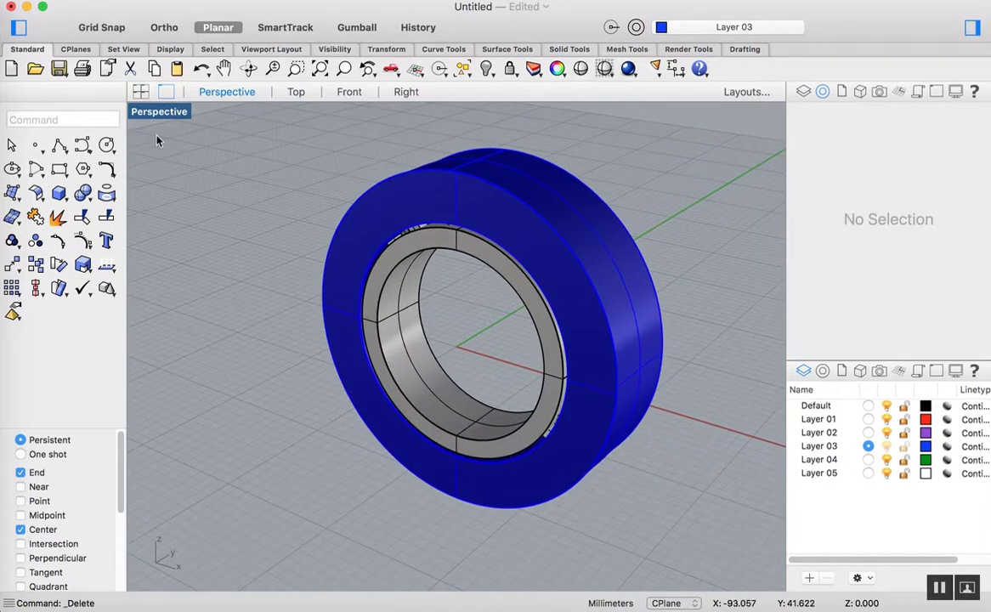
- Switch Perspective to wireframe display and maximize the Front view
{"action": "left_click", "coordinate": [159, 112]}
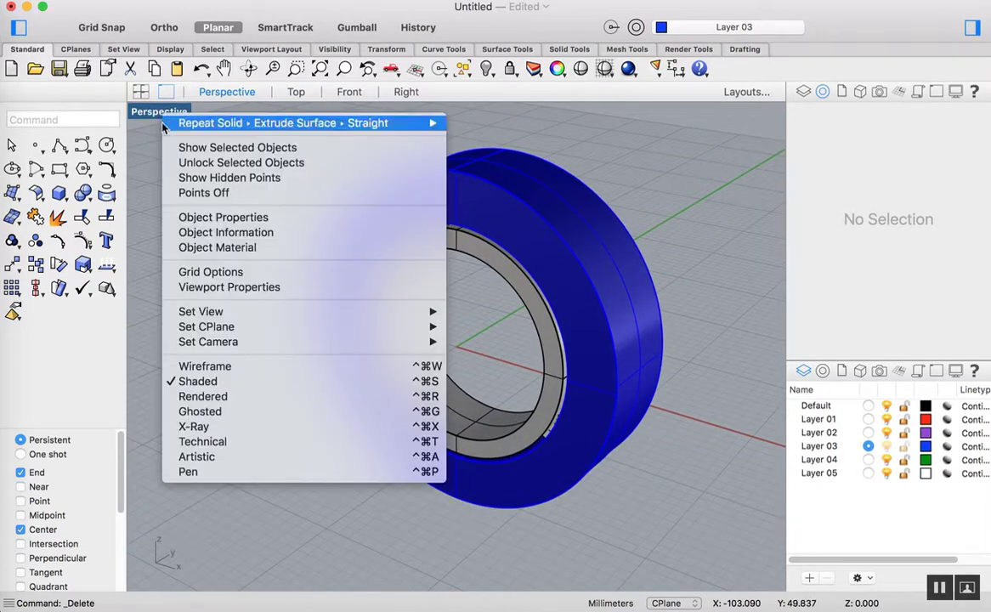
{"action": "left_click", "coordinate": [205, 366]}
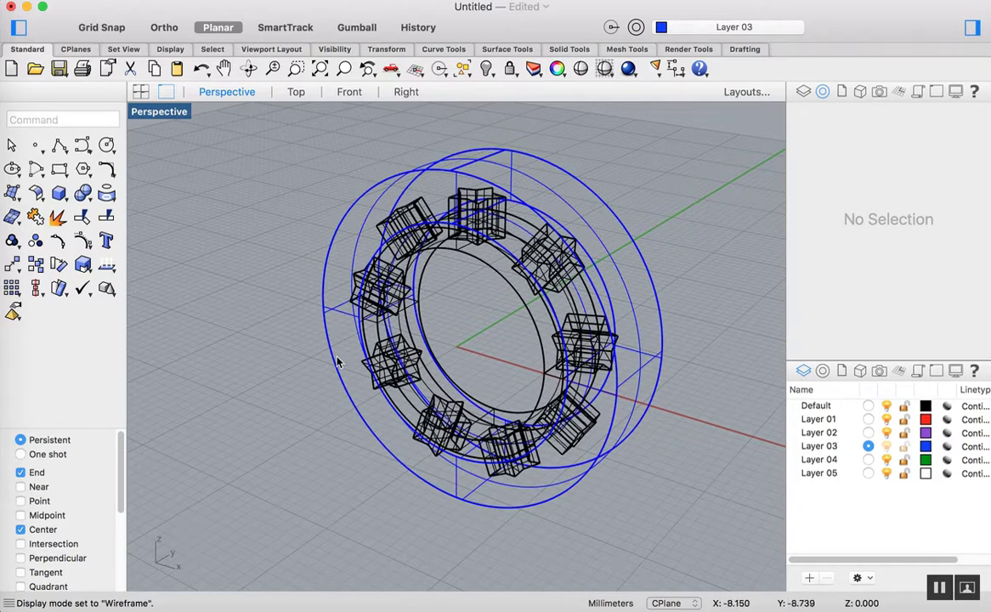
{"action": "left_click", "coordinate": [468, 257]}
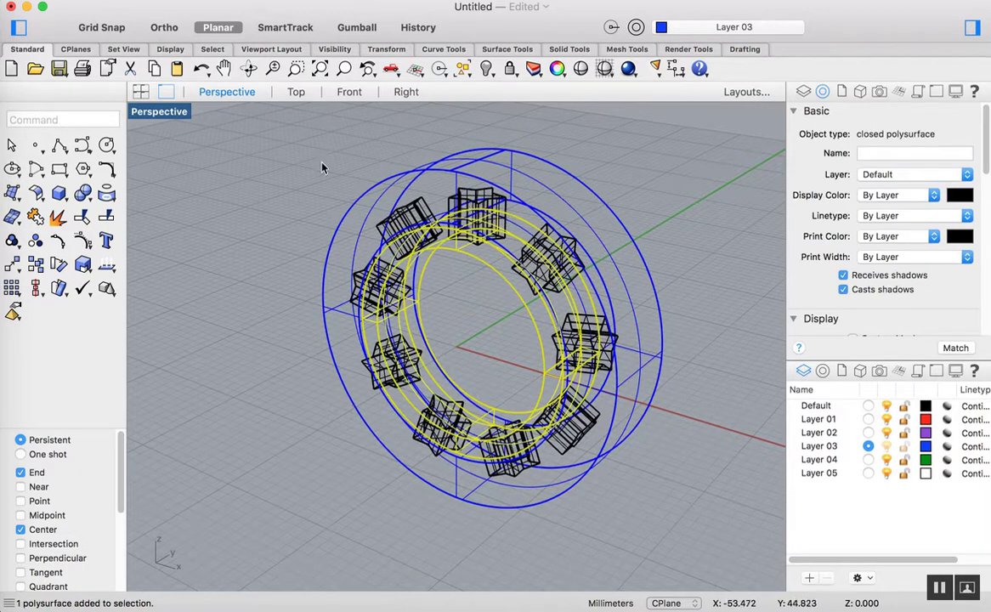
{"action": "double_click", "coordinate": [154, 115]}
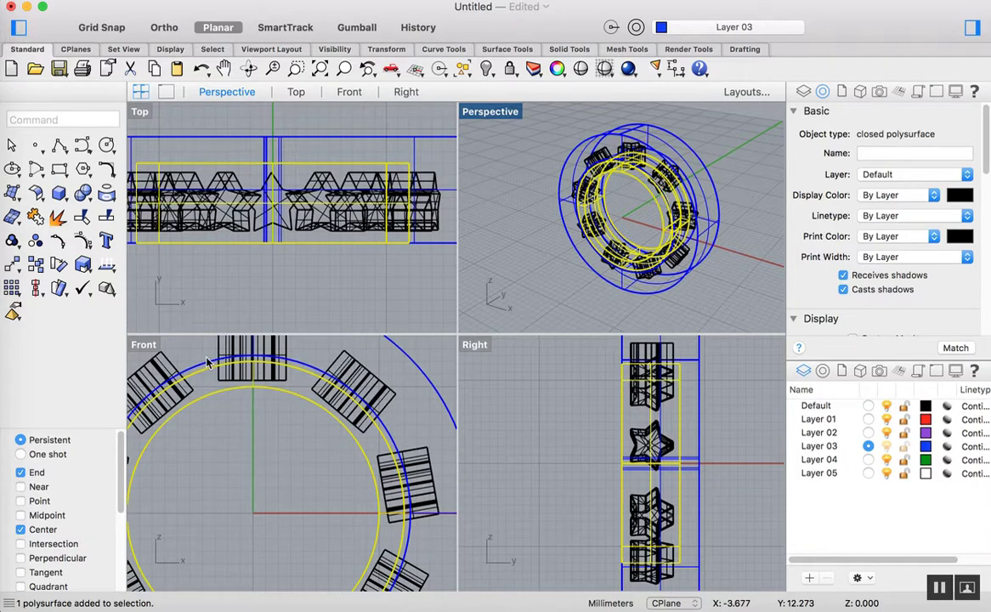
{"action": "double_click", "coordinate": [145, 345]}
{"action": "scroll", "coordinate": [391, 265], "scroll_direction": "down", "scroll_amount": 5}
{"action": "left_click", "coordinate": [378, 343]}
- Boolean-union the inner ring with all nine star blocks into one polysurface
{"action": "left_click", "coordinate": [410, 242]}
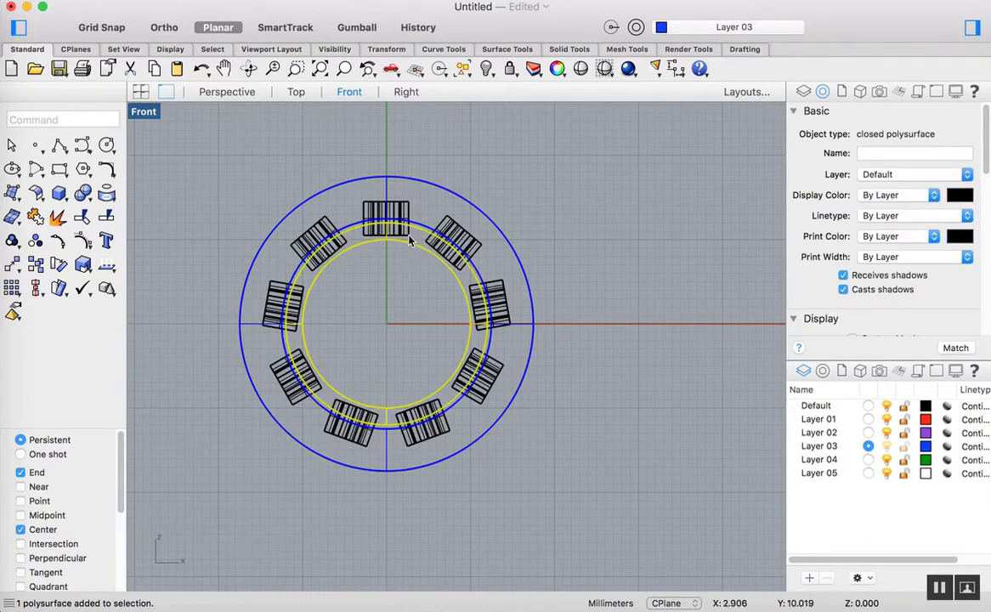
{"action": "left_click", "coordinate": [405, 210], "text": "shift"}
{"action": "left_click", "coordinate": [434, 253], "text": "shift"}
{"action": "left_click", "coordinate": [491, 298], "text": "shift"}
{"action": "left_click", "coordinate": [476, 367], "text": "shift"}
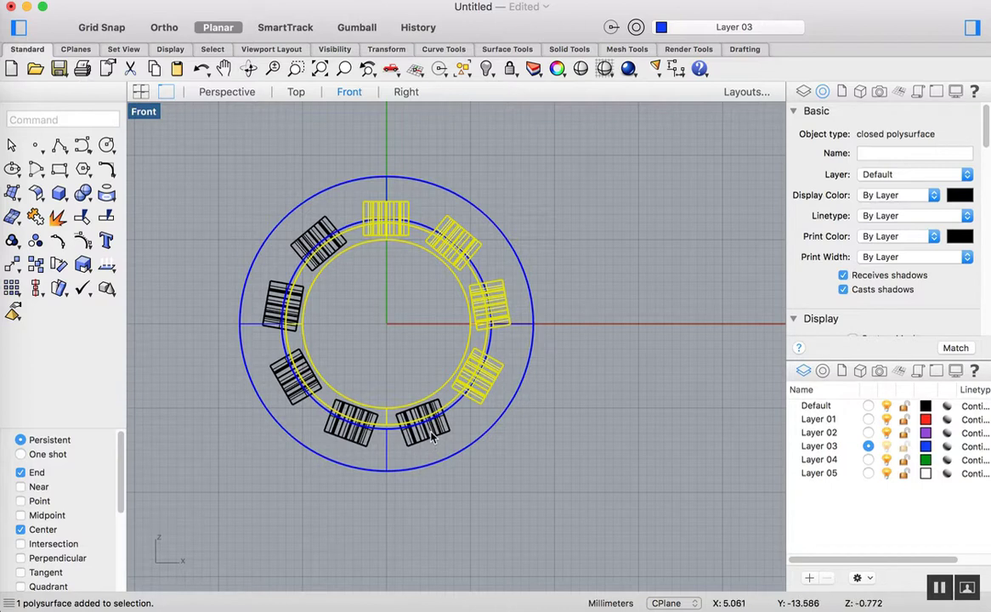
{"action": "left_click", "coordinate": [432, 435], "text": "shift"}
{"action": "left_click", "coordinate": [344, 429], "text": "shift"}
{"action": "left_click", "coordinate": [297, 396], "text": "shift"}
{"action": "left_click", "coordinate": [276, 307], "text": "shift"}
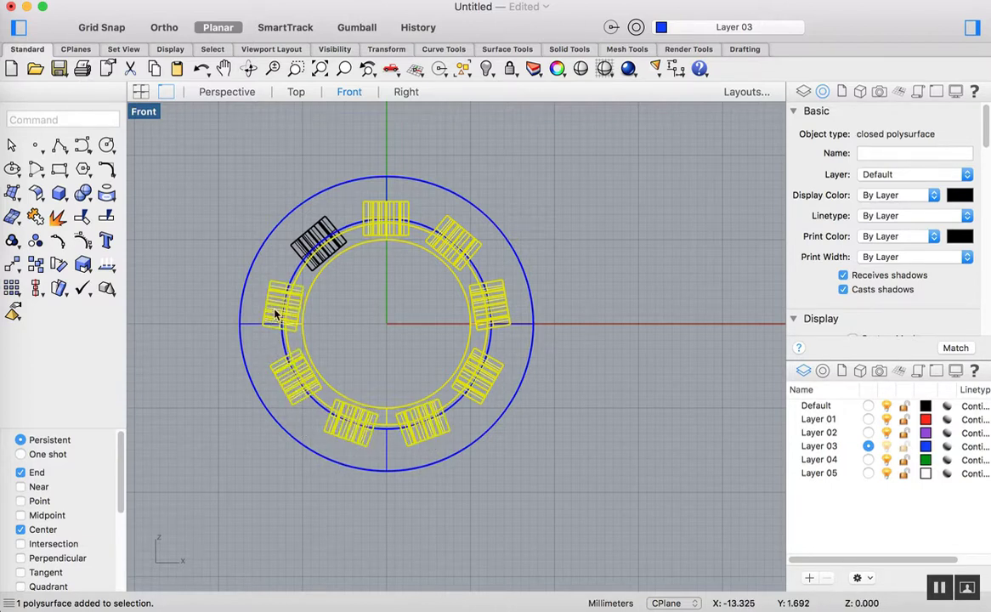
{"action": "left_click", "coordinate": [323, 226], "text": "shift"}
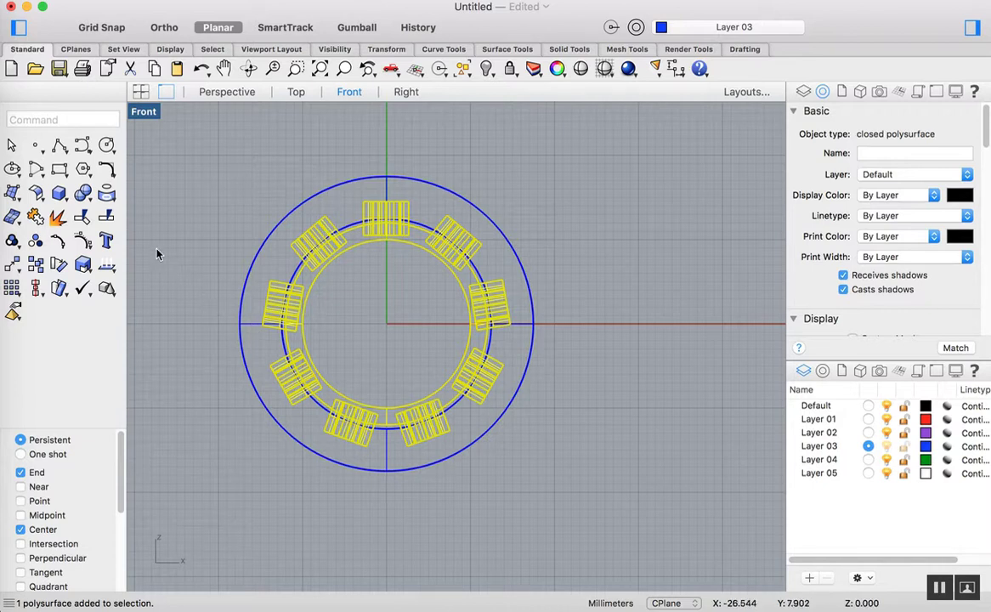
{"action": "left_click", "coordinate": [83, 195]}
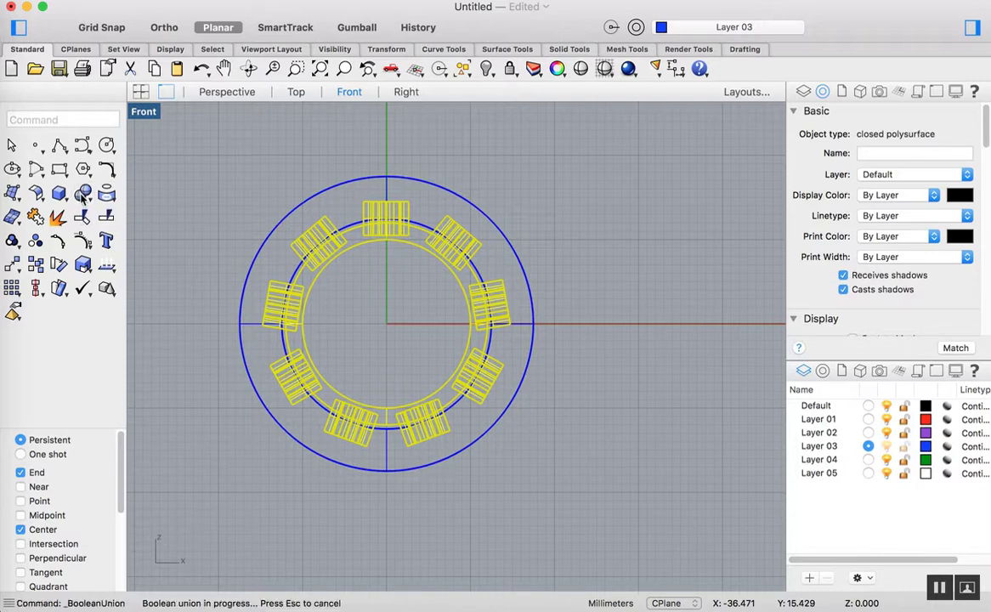
{"action": "left_click", "coordinate": [368, 247]}
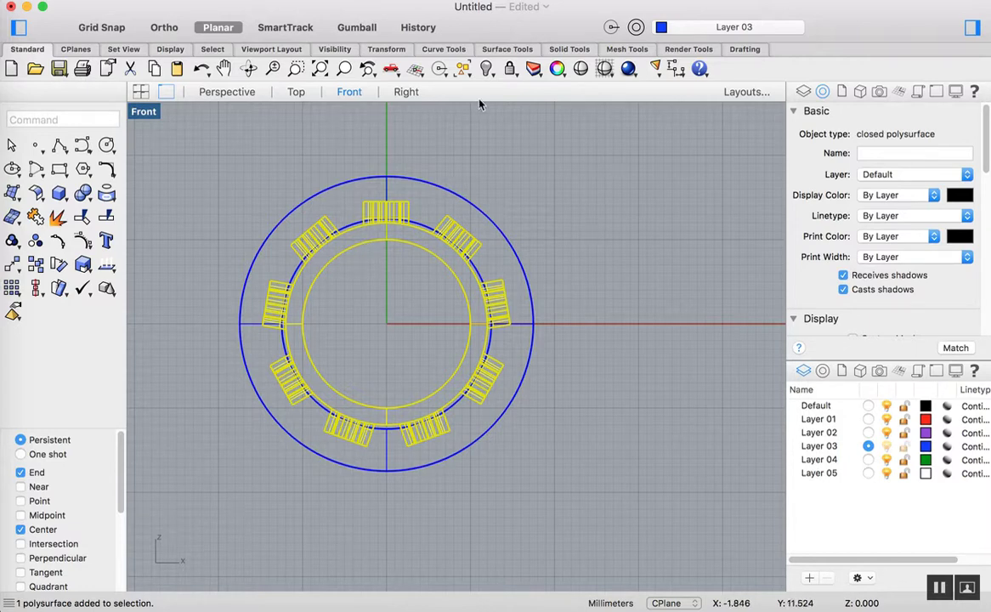
{"action": "left_click", "coordinate": [471, 170]}
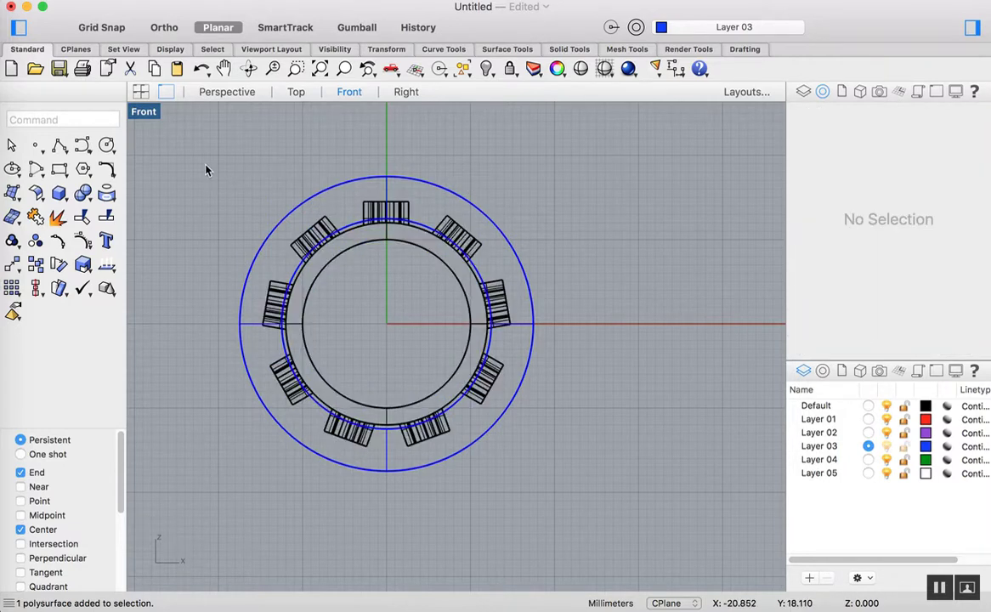
- In maximized Perspective, Boolean-difference the outer band from the star ring solid
{"action": "left_click", "coordinate": [141, 91]}
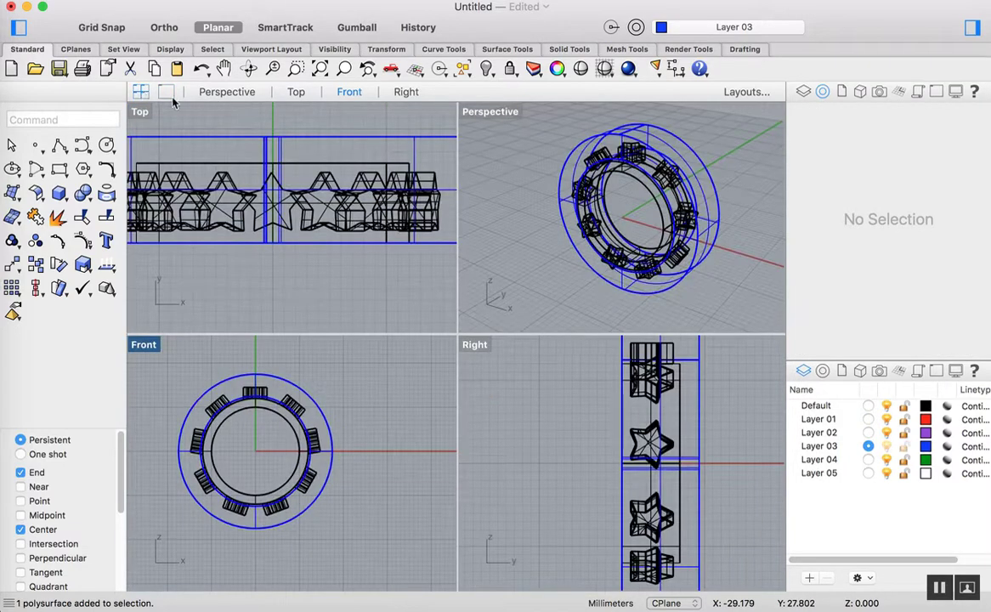
{"action": "double_click", "coordinate": [490, 112]}
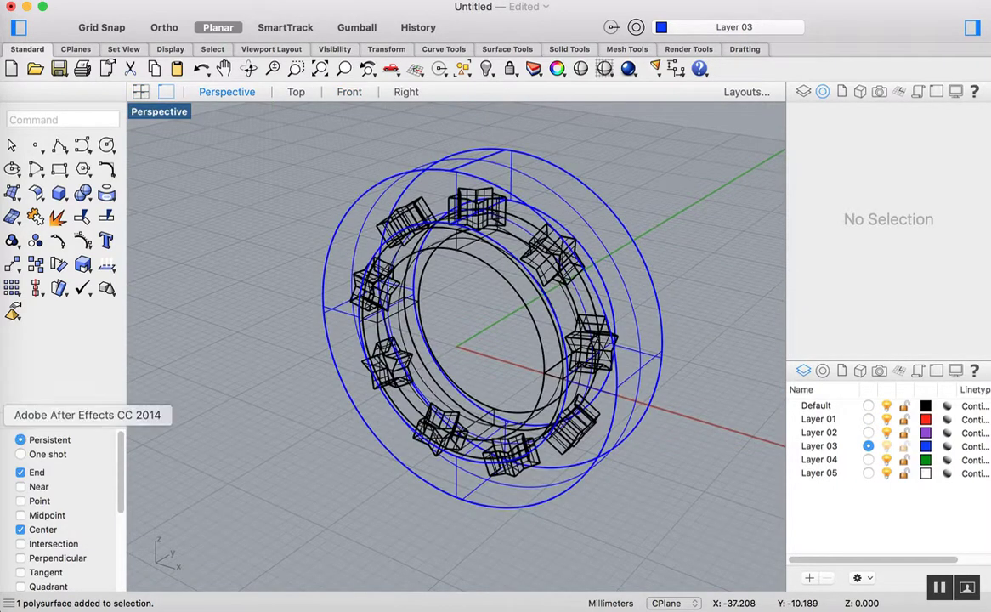
{"action": "left_click", "coordinate": [86, 197]}
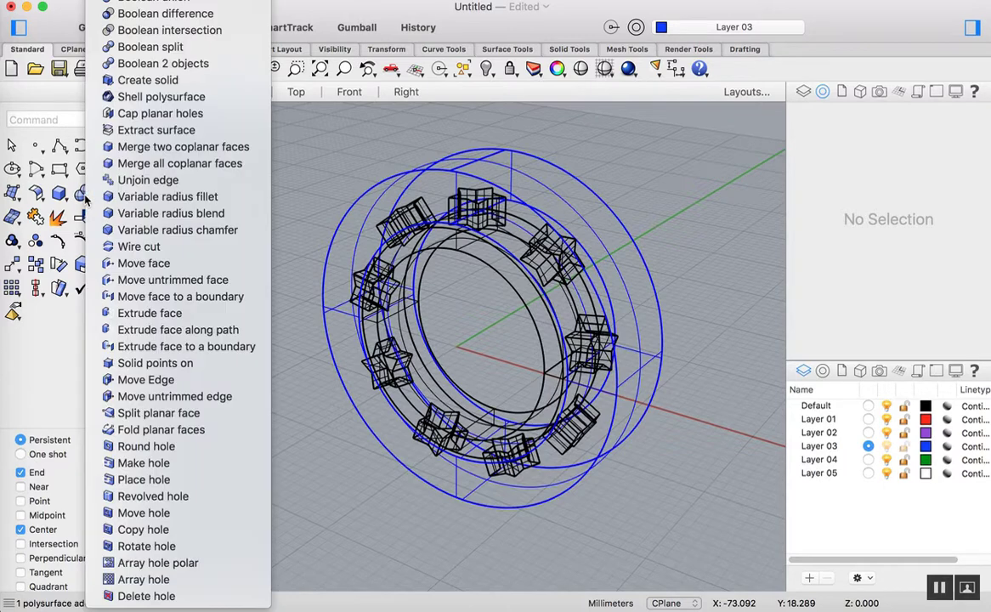
{"action": "left_click", "coordinate": [154, 15]}
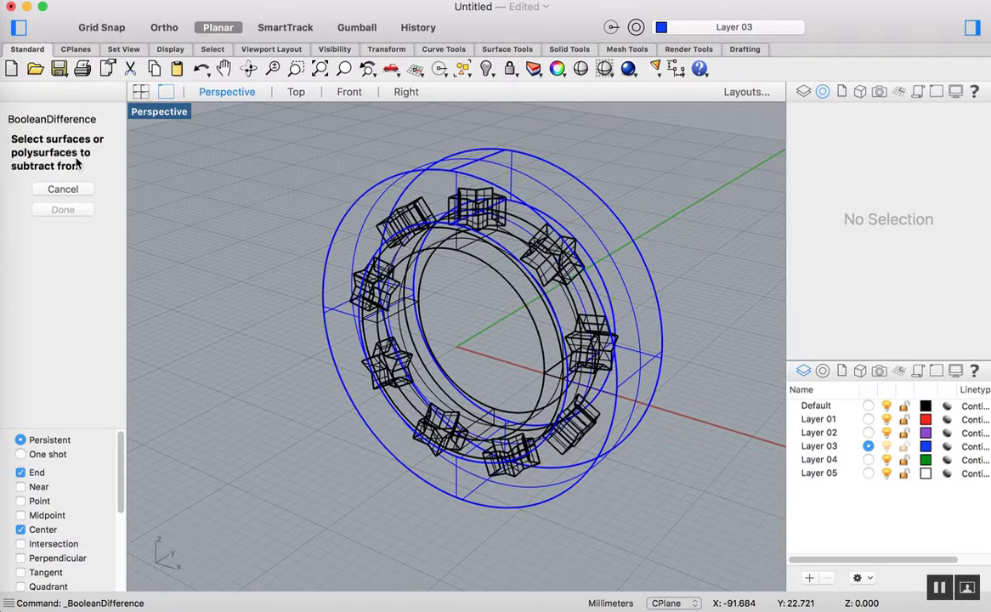
{"action": "left_click", "coordinate": [473, 259]}
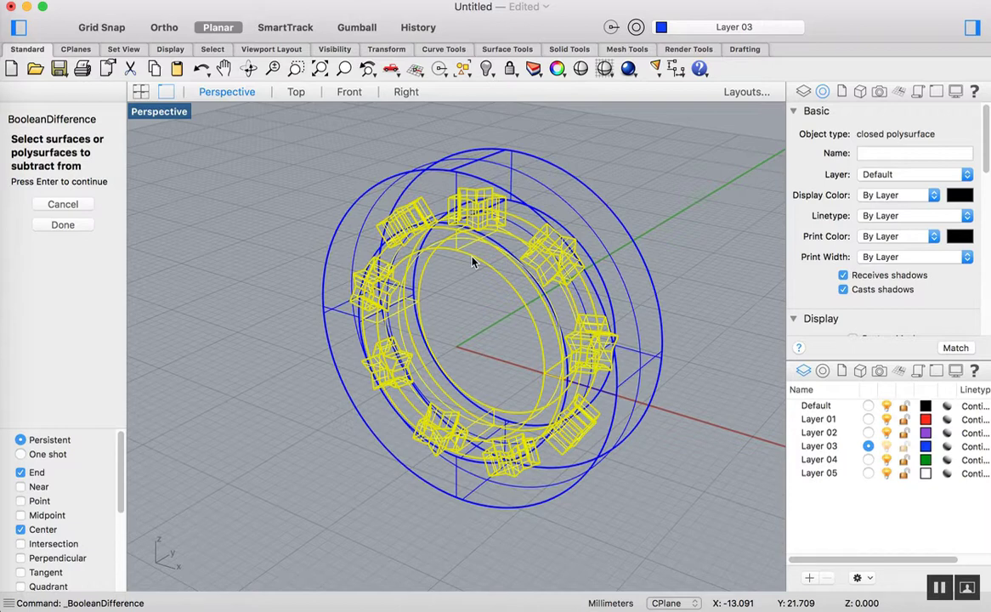
{"action": "key", "text": "Return"}
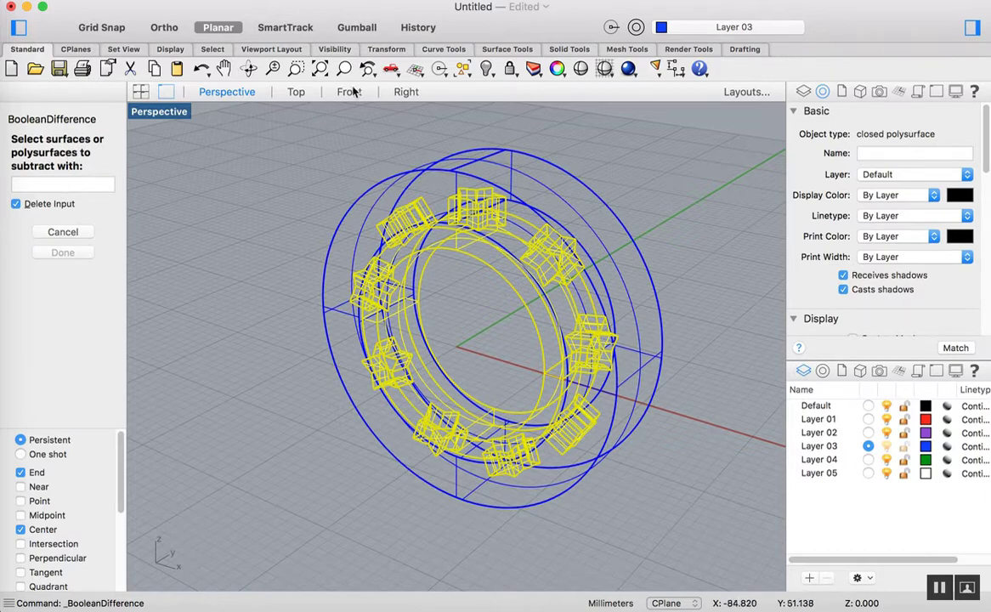
{"action": "left_click", "coordinate": [517, 173]}
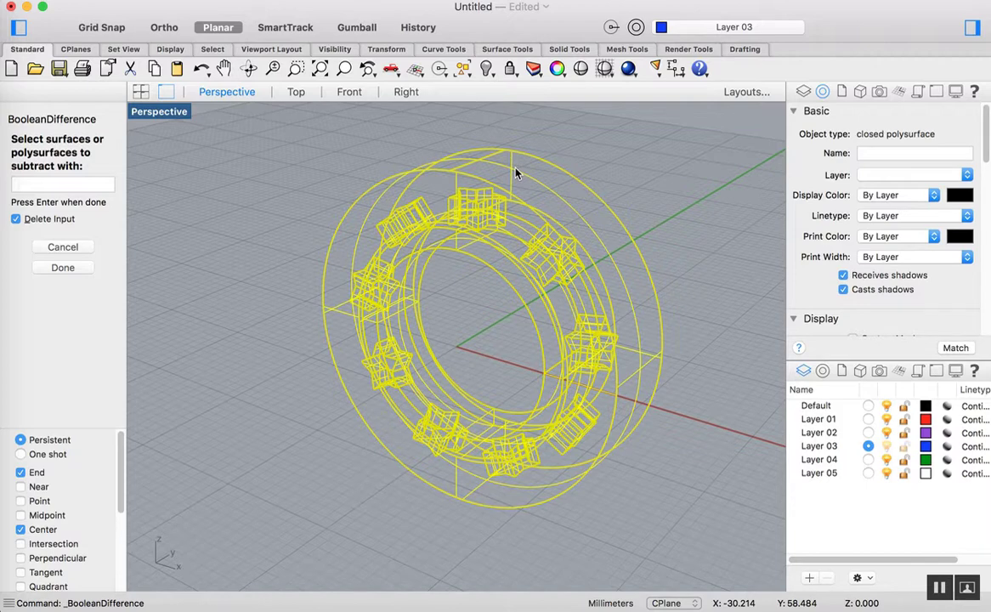
{"action": "key", "text": "Return"}
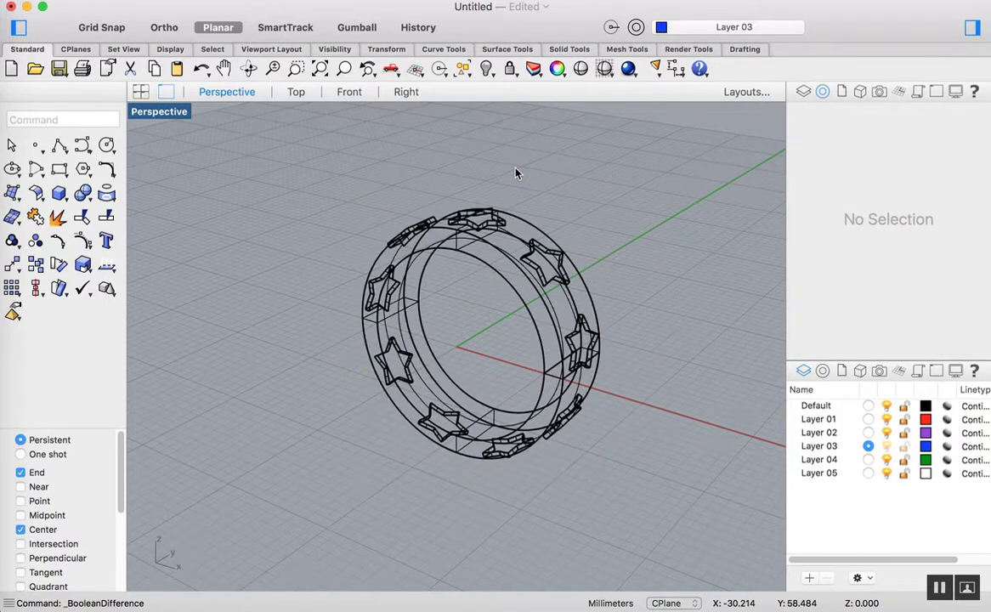
- Set the Perspective view to Shaded, zoom in, and orbit to look across the ring
{"action": "left_click", "coordinate": [160, 109]}
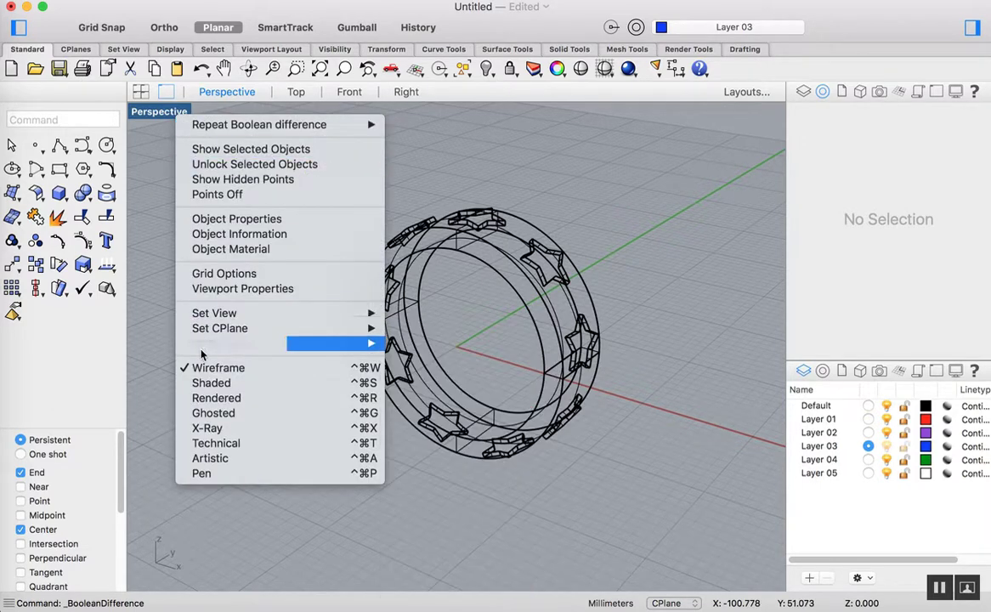
{"action": "left_click", "coordinate": [203, 384]}
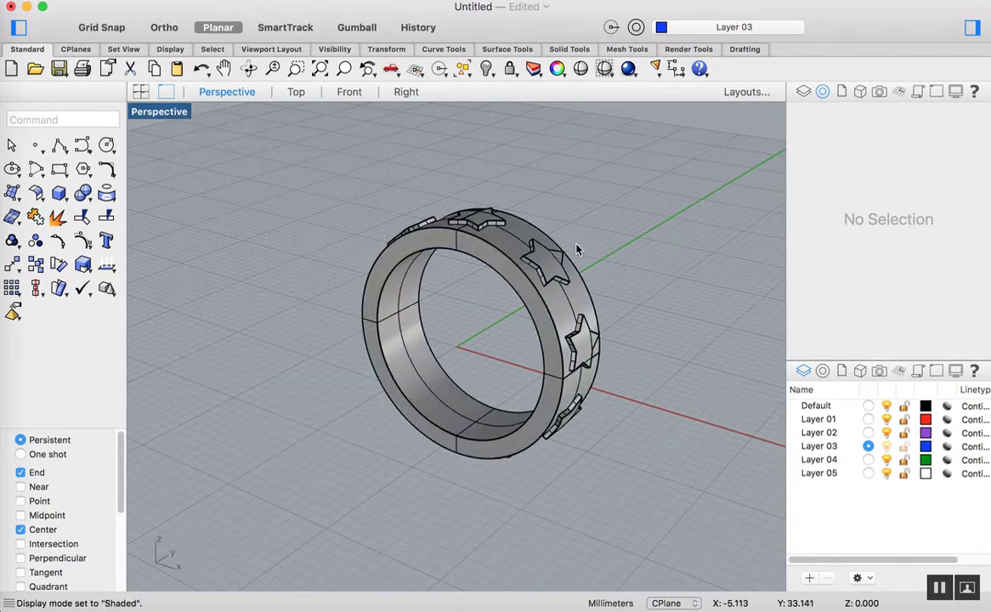
{"action": "scroll", "coordinate": [536, 280], "scroll_direction": "up", "scroll_amount": 3}
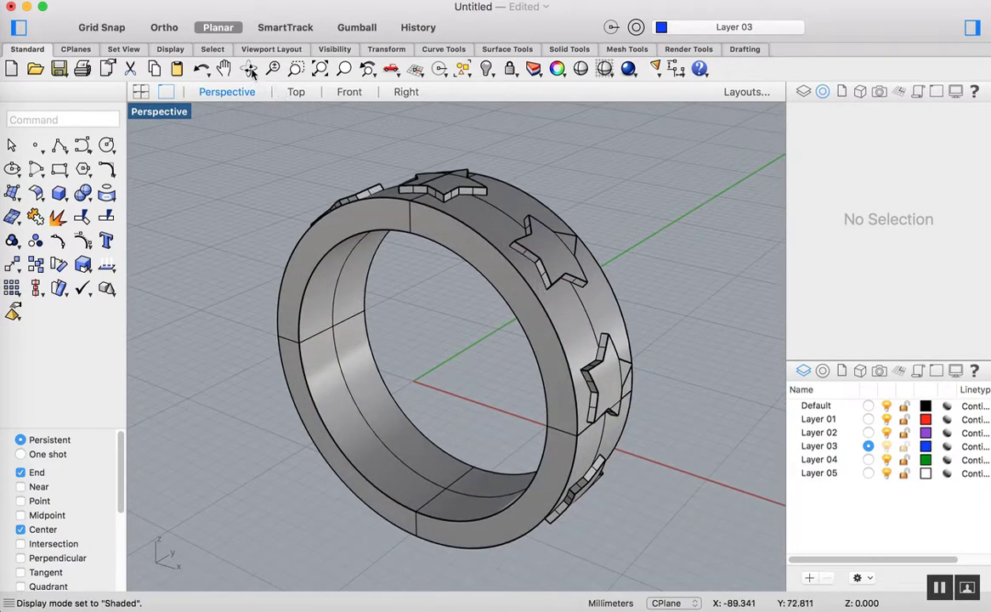
{"action": "left_click", "coordinate": [248, 68]}
{"action": "mouse_move", "coordinate": [269, 263]}
{"action": "left_mouse_down"}
{"action": "mouse_move", "coordinate": [338, 228]}
{"action": "mouse_move", "coordinate": [374, 226]}
{"action": "mouse_move", "coordinate": [325, 177]}
{"action": "mouse_move", "coordinate": [308, 255]}
{"action": "mouse_move", "coordinate": [237, 254]}
{"action": "mouse_move", "coordinate": [233, 226]}
{"action": "mouse_move", "coordinate": [326, 235]}
{"action": "mouse_move", "coordinate": [369, 256]}
{"action": "mouse_move", "coordinate": [446, 228]}
{"action": "mouse_move", "coordinate": [321, 276]}
{"action": "mouse_move", "coordinate": [279, 326]}
{"action": "mouse_move", "coordinate": [316, 269]}
{"action": "mouse_move", "coordinate": [252, 287]}
{"action": "mouse_move", "coordinate": [236, 246]}
{"action": "mouse_move", "coordinate": [276, 261]}
{"action": "mouse_move", "coordinate": [370, 259]}
{"action": "mouse_move", "coordinate": [375, 215]}
{"action": "mouse_move", "coordinate": [277, 267]}
{"action": "left_mouse_up"}
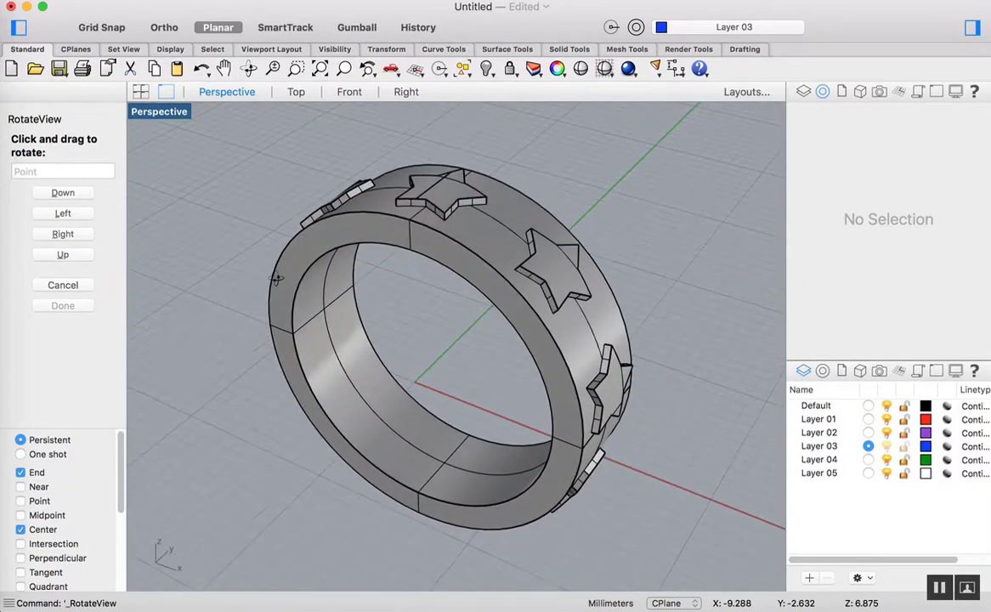
{"action": "left_click_drag", "start_coordinate": [277, 278], "coordinate": [287, 246]}
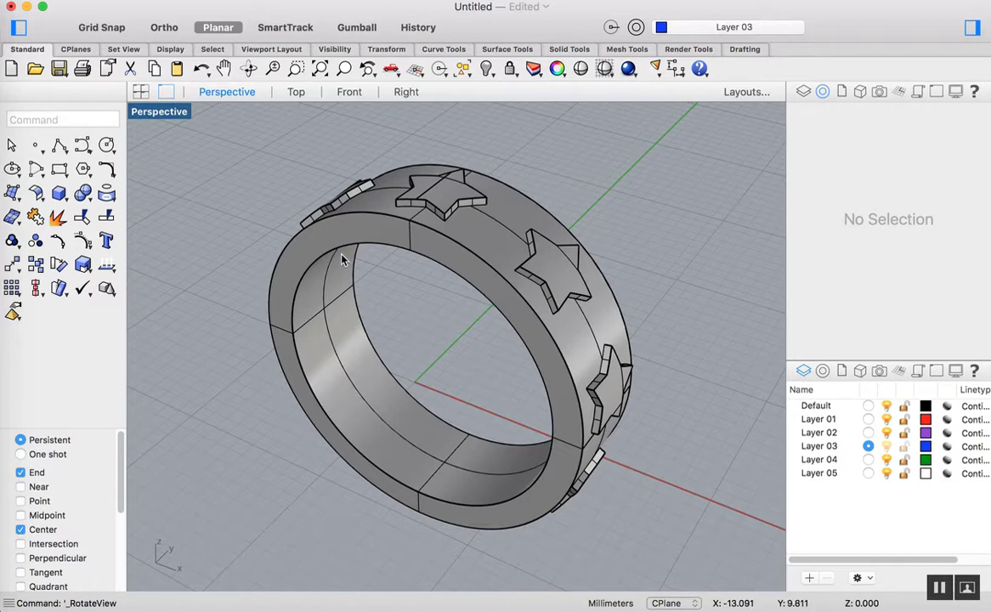
- Fillet the front and back inner and outer rim edges with radius 0.5
{"action": "type", "text": "Fillet"}
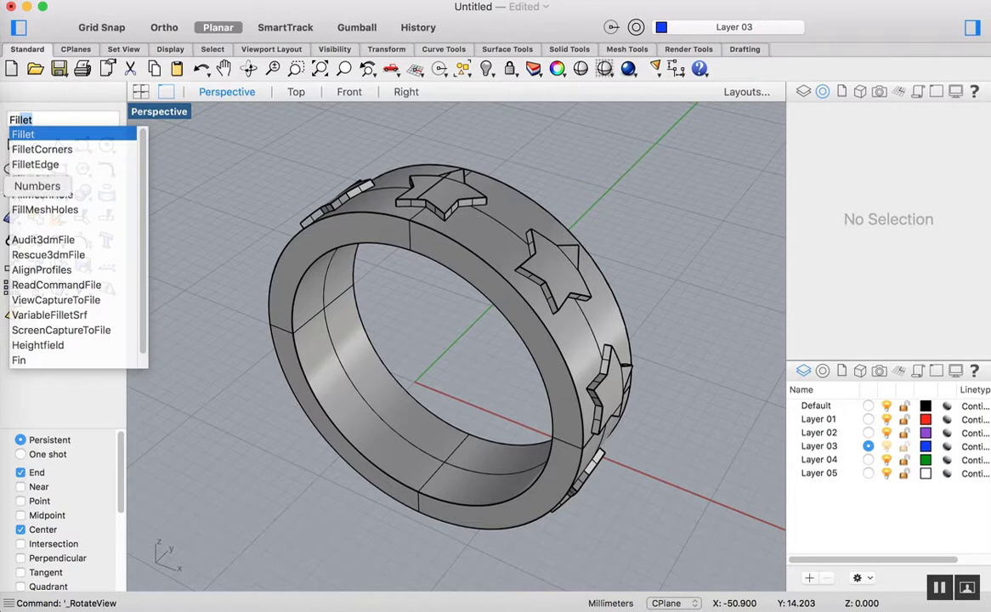
{"action": "left_click", "coordinate": [34, 164]}
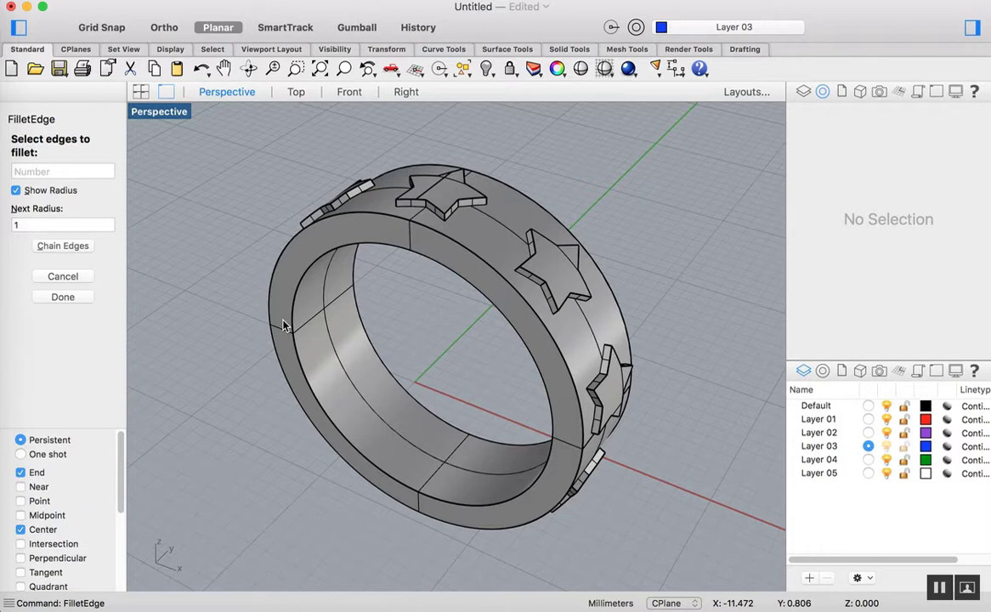
{"action": "type", "text": "0.5"}
{"action": "key", "text": "Return"}
{"action": "left_click", "coordinate": [338, 433]}
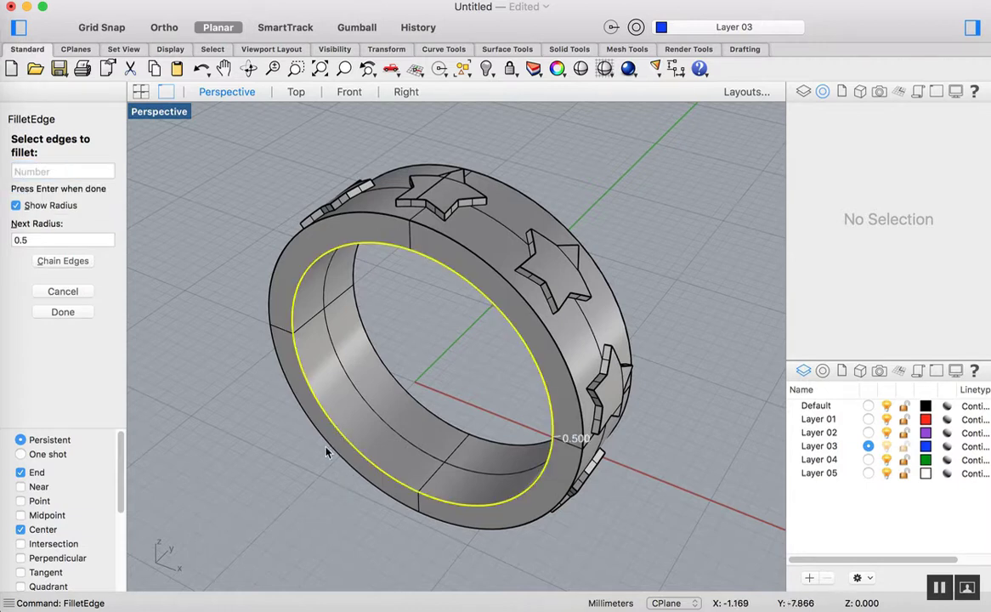
{"action": "left_click", "coordinate": [325, 448]}
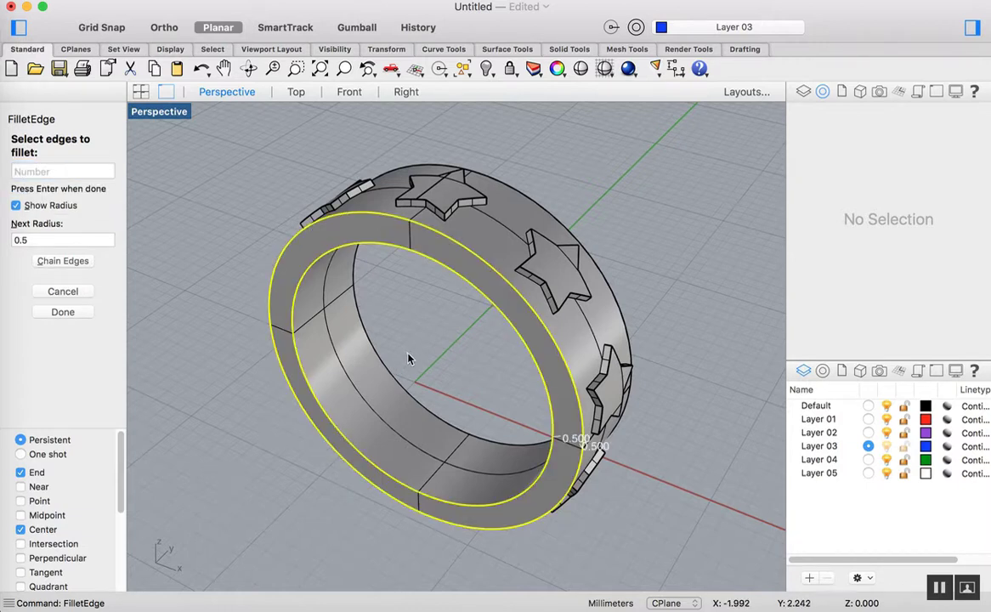
{"action": "left_click", "coordinate": [362, 347]}
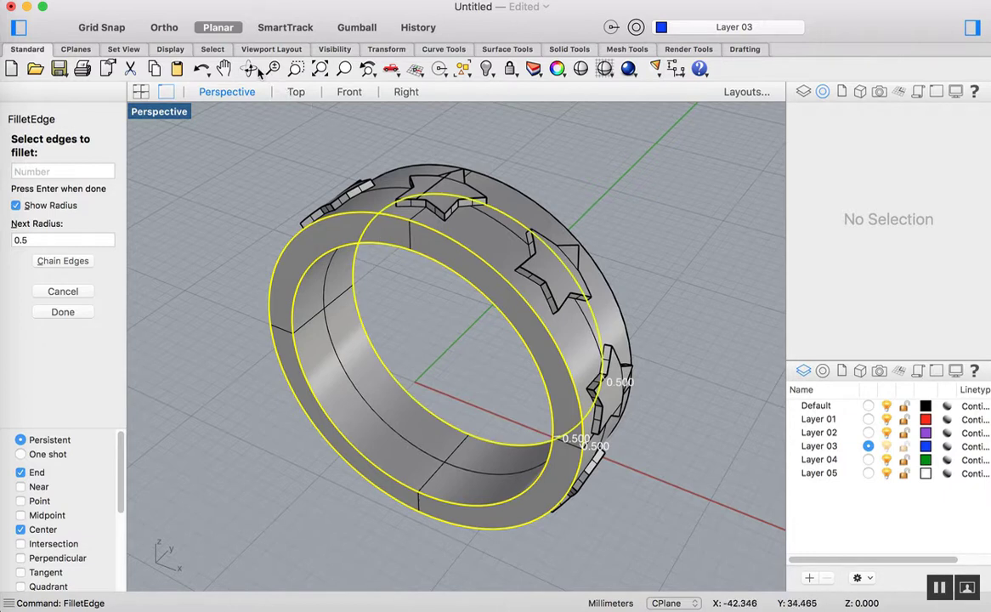
{"action": "left_click", "coordinate": [541, 215]}
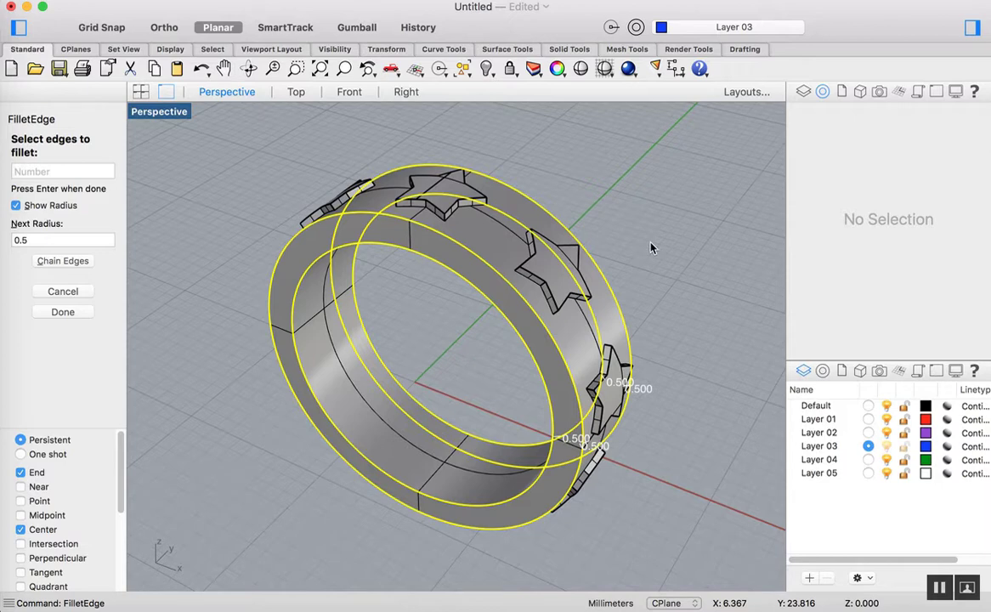
{"action": "key", "text": "Return"}
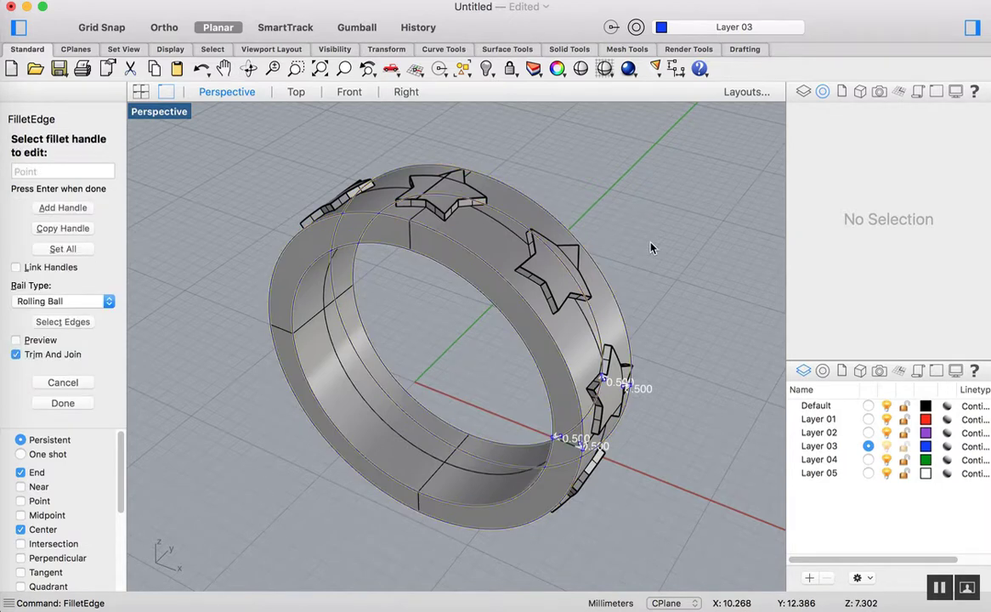
{"action": "key", "text": "Return"}
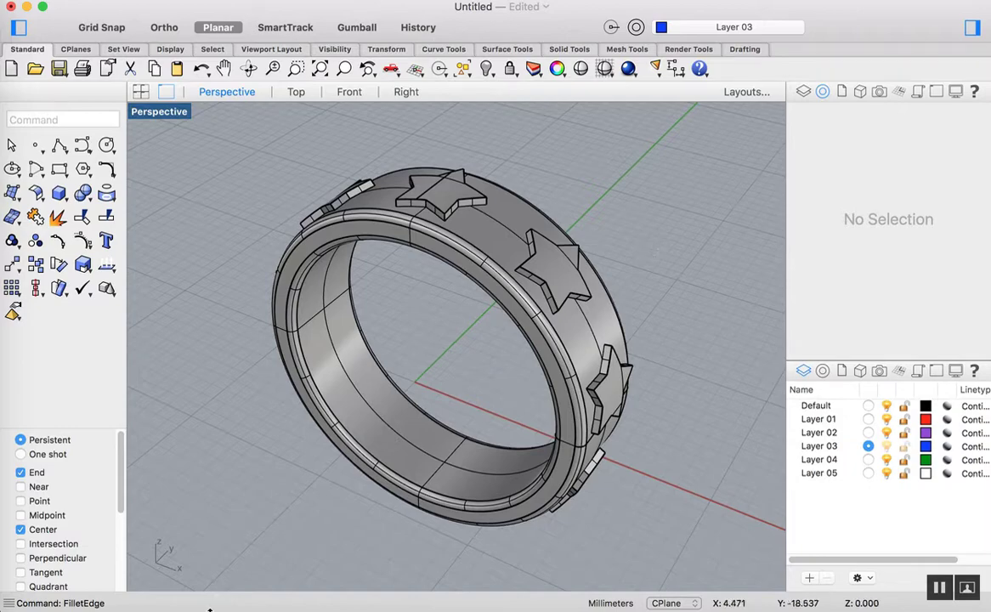
{"action": "left_click", "coordinate": [248, 68]}
{"action": "left_click_drag", "start_coordinate": [490, 306], "coordinate": [547, 380]}
{"action": "key", "text": "Escape"}
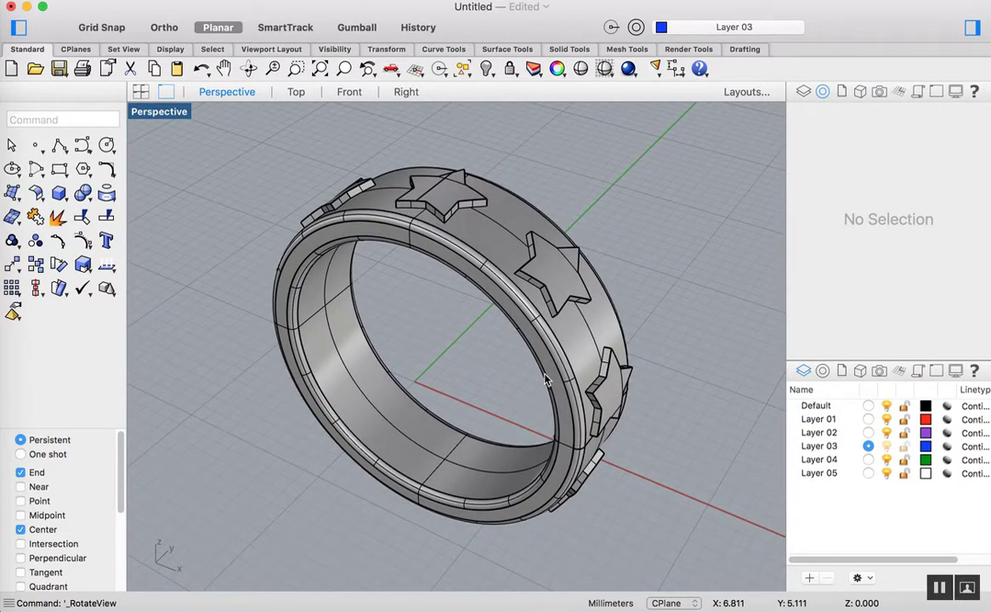